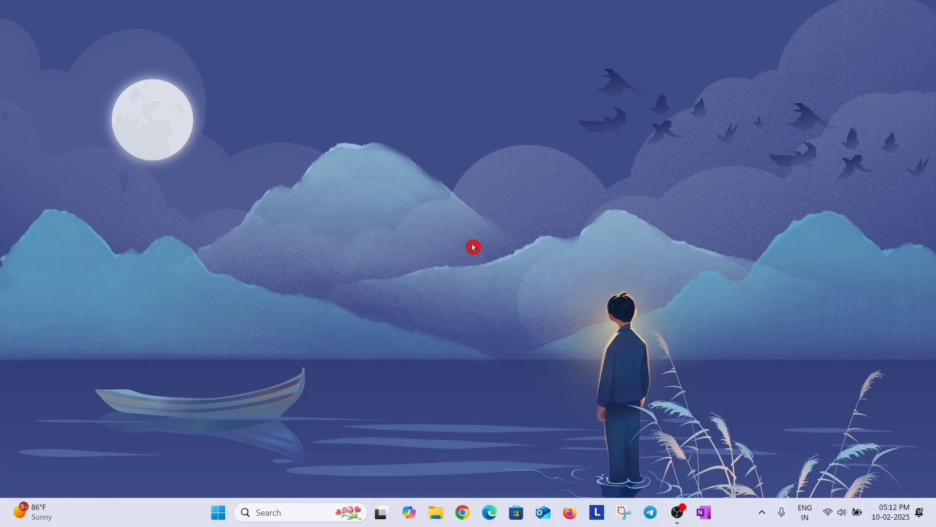
Search 'reset' and use Recovery's Advanced startup 'Restart now' to reboot into recovery options.
left_click(273, 512)
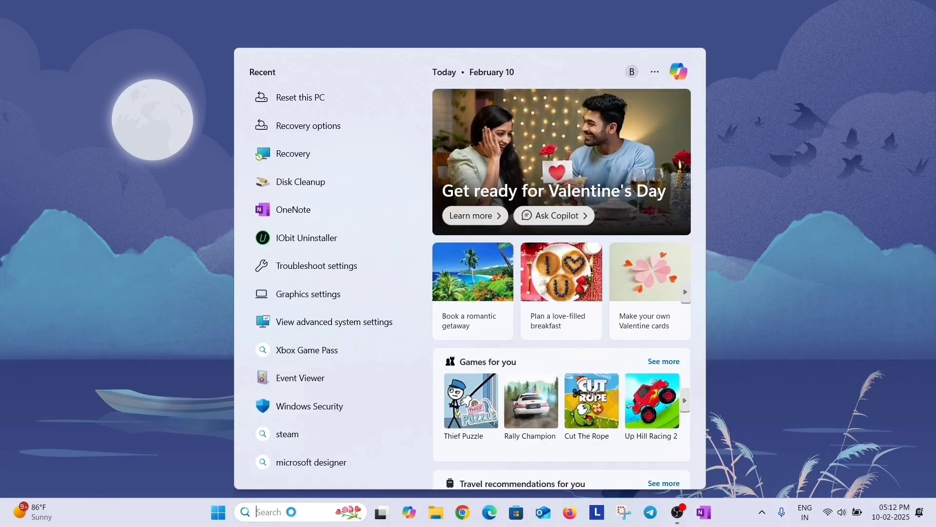
type("reset")
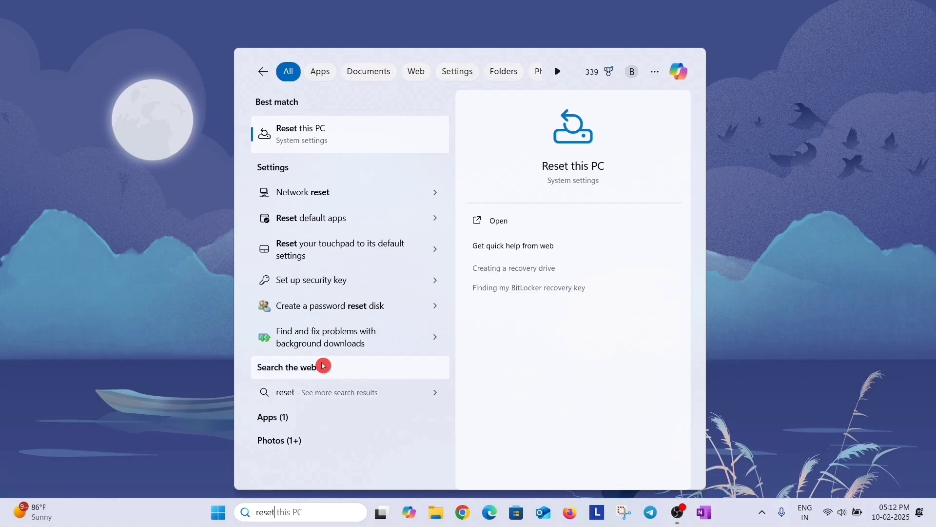
left_click(373, 140)
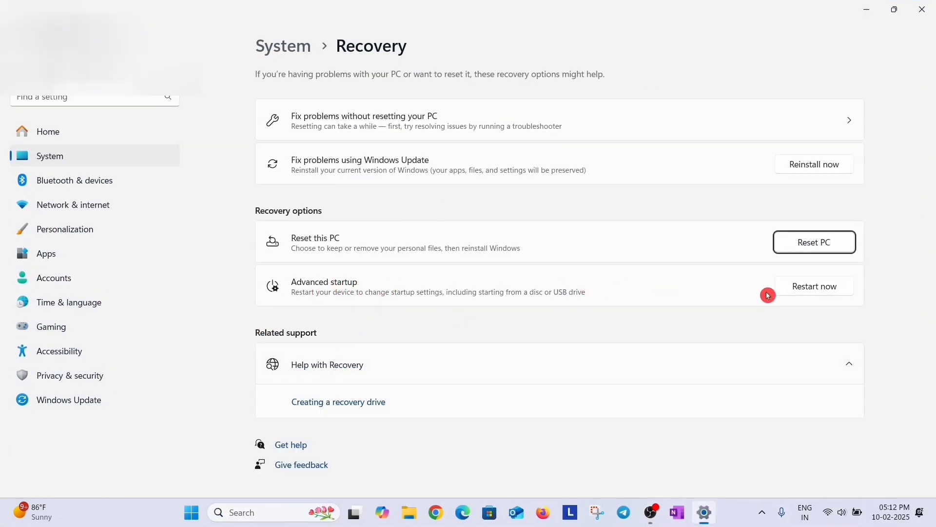
left_click(831, 291)
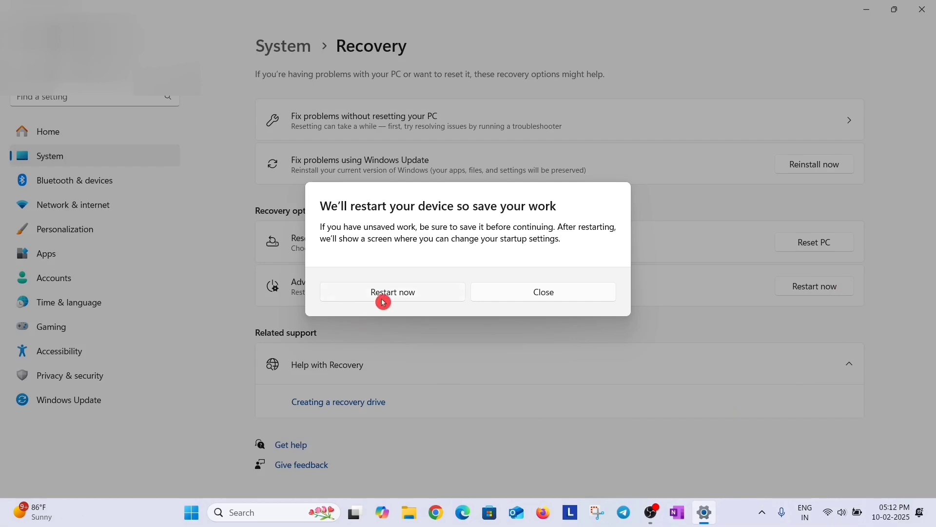
left_click(426, 295)
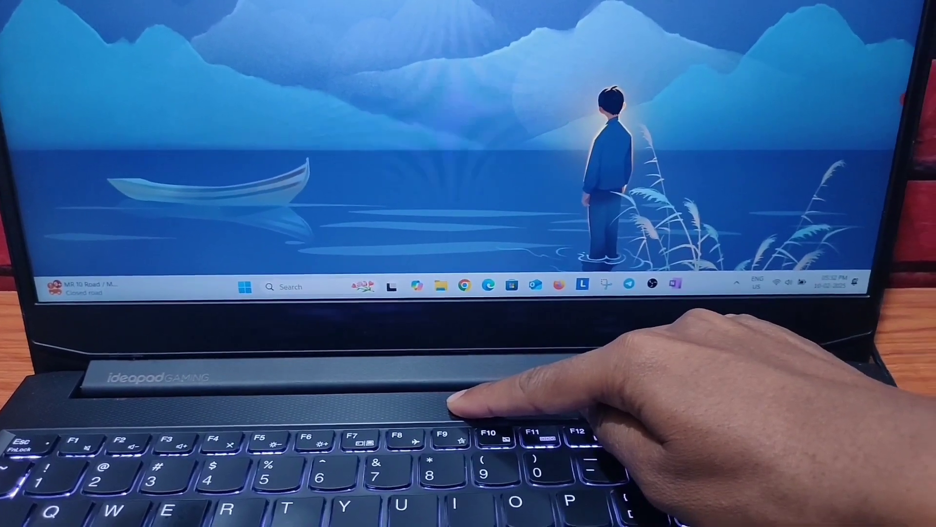
Force a shutdown, power on, and cut power at the Lenovo logo to trigger Automatic Repair.
key("XF86PowerOff")
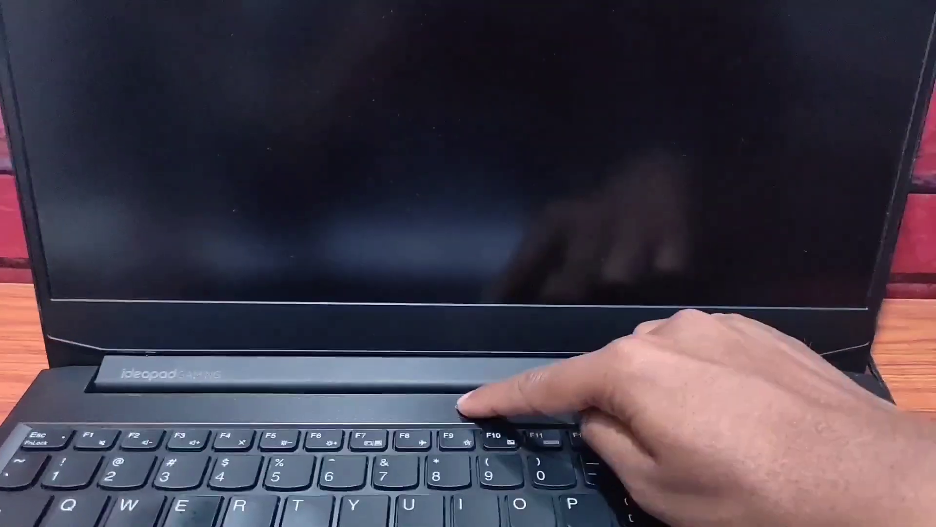
key("XF86PowerOff")
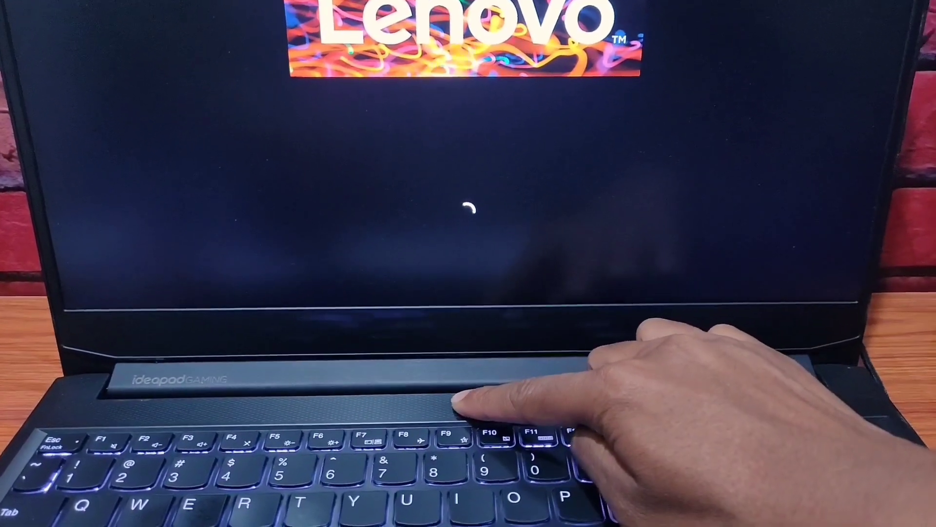
key("XF86PowerOff")
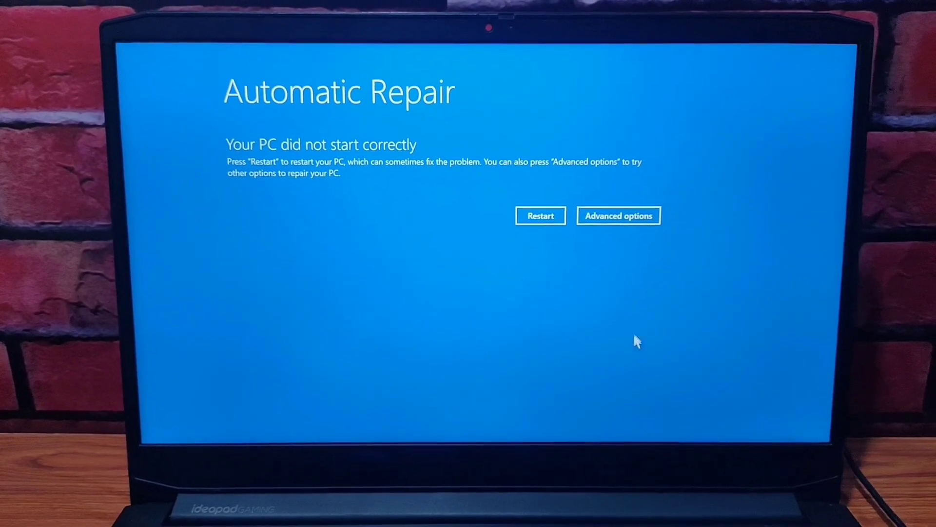
Run Startup Repair from Troubleshoot > Advanced options, then return to Advanced options after it fails.
left_click(627, 221)
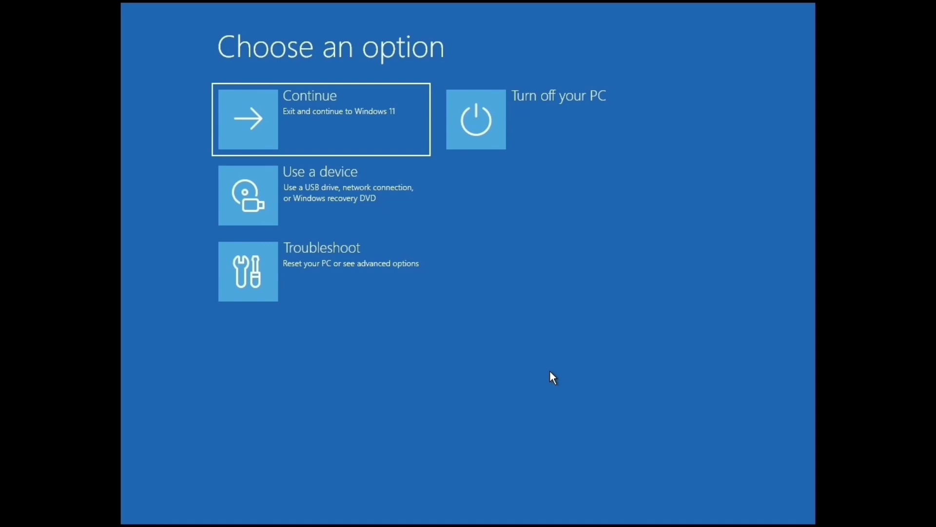
left_click(343, 280)
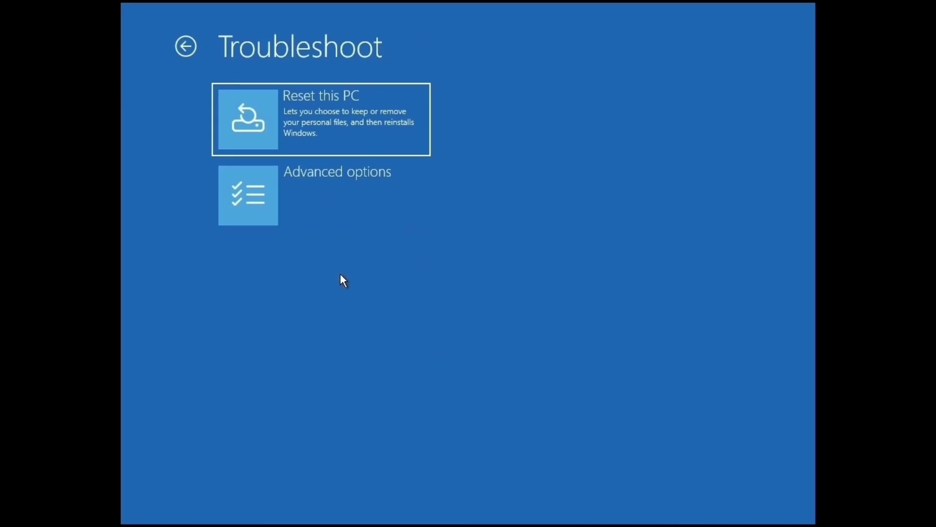
left_click(348, 228)
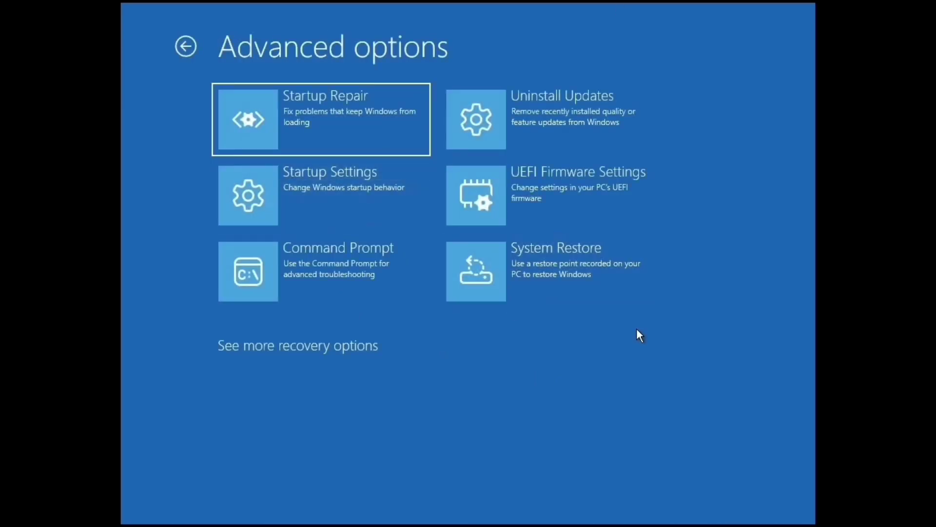
left_click(361, 140)
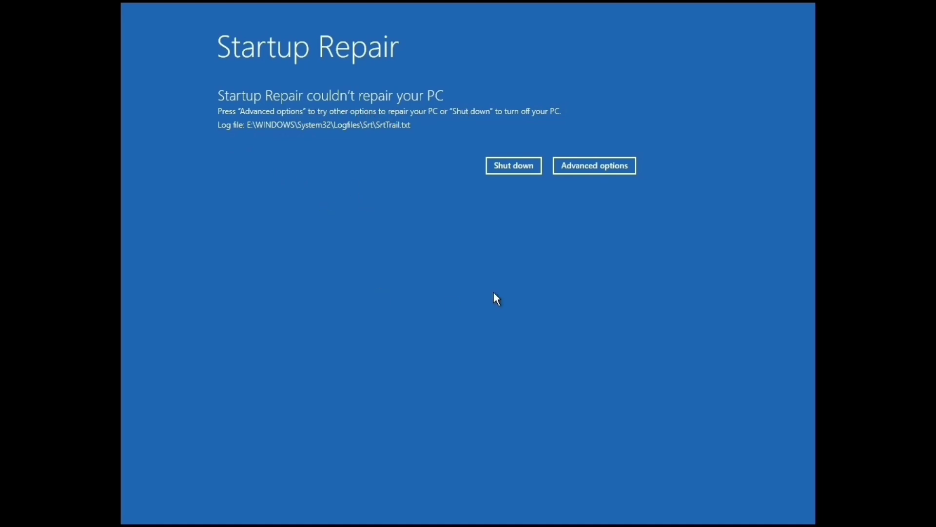
left_click(605, 162)
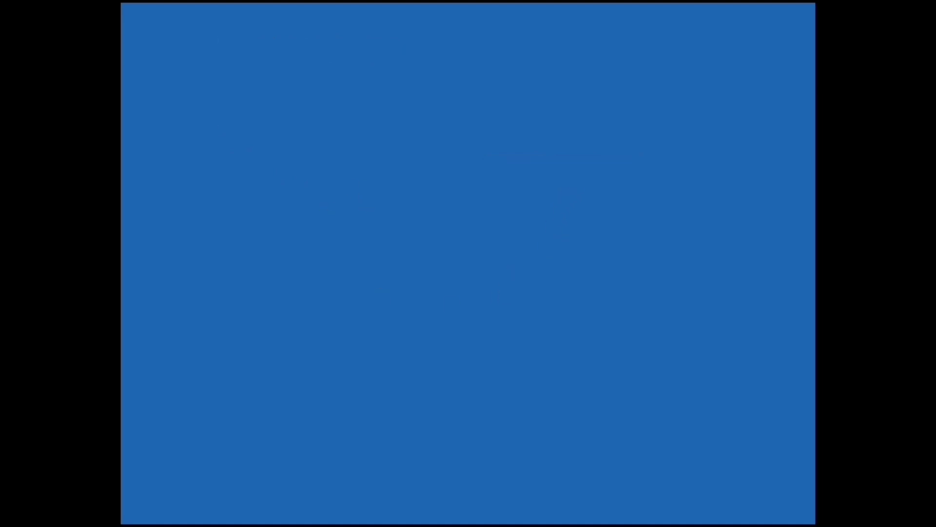
Open the recovery Command Prompt, run bcdedit, and mark the osdevice partition=E: line.
left_click(326, 269)
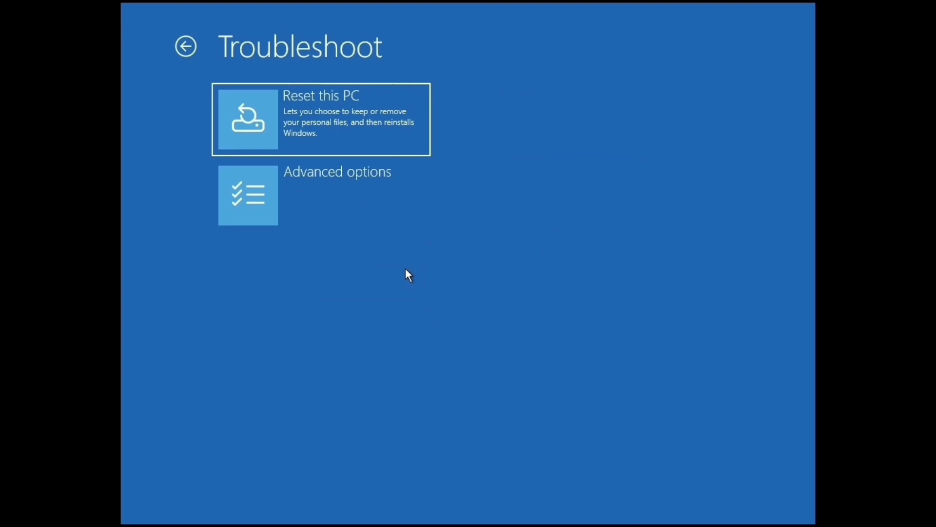
left_click(364, 216)
left_click(346, 263)
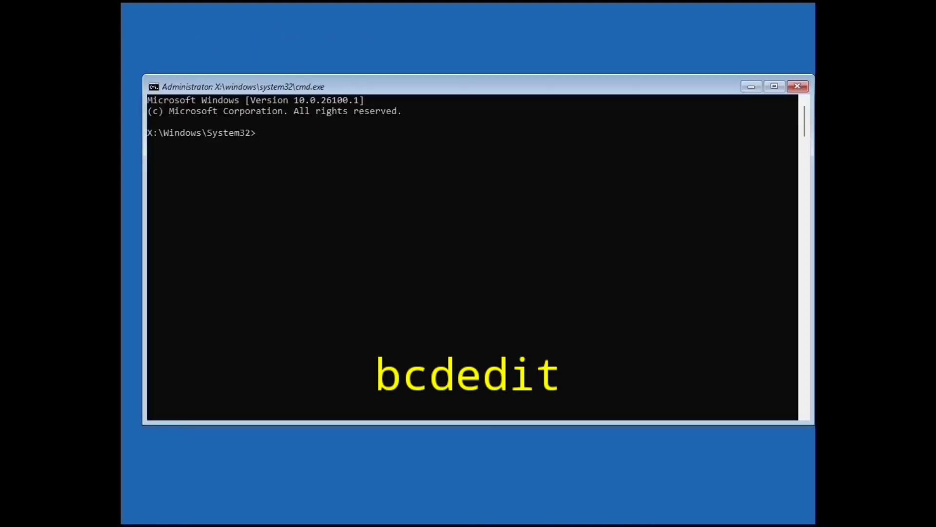
type("bcdedit")
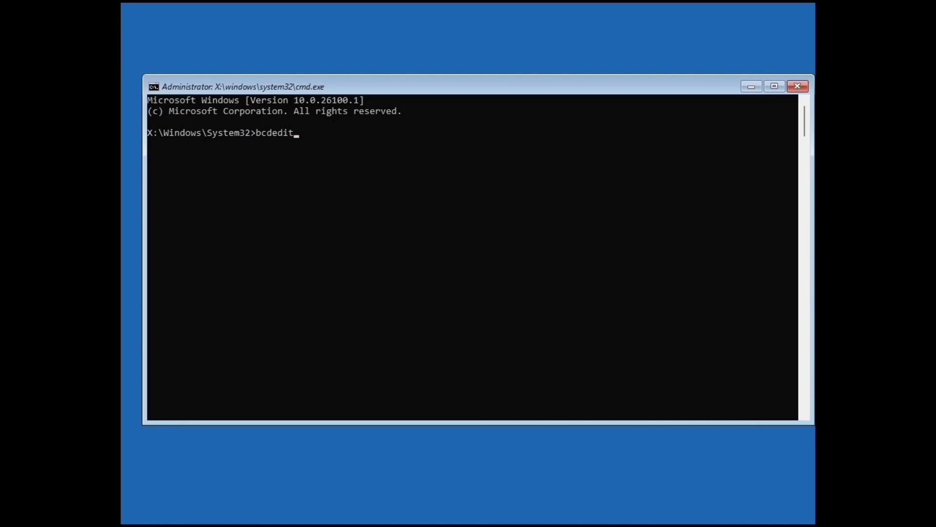
key("Return")
left_click_drag(342, 350, 148, 346)
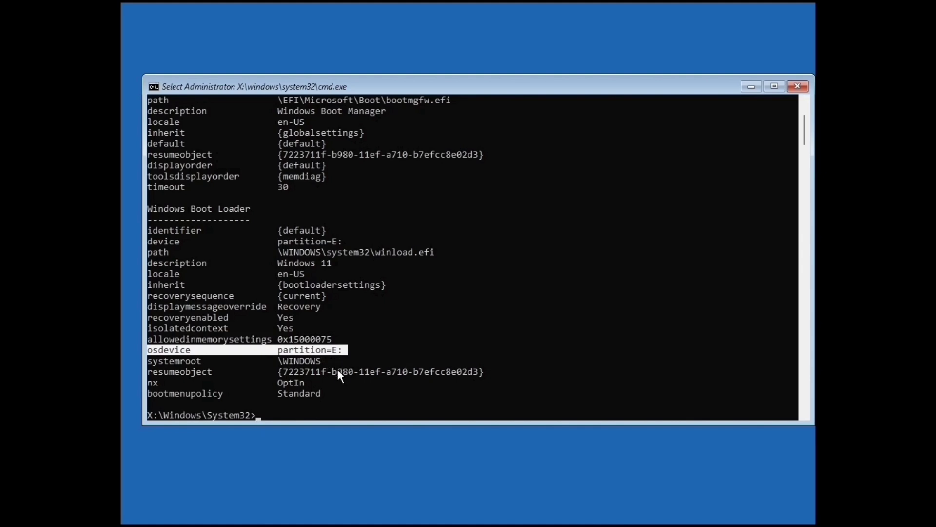
scroll(506, 391, "down", 6)
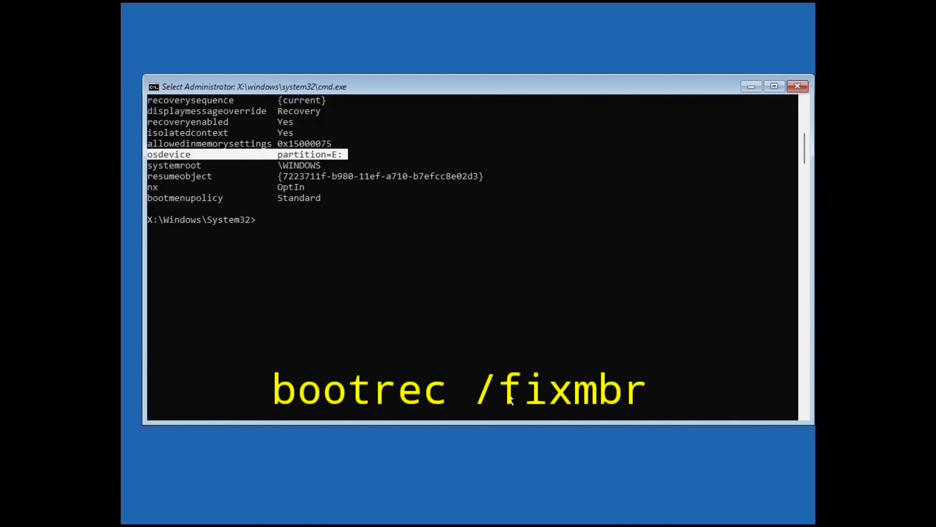
Run bootrec /fixmbr, bootrec /fixboot and bootsect /nt60 sys to repair the boot records.
type("bootrec /fixmbr")
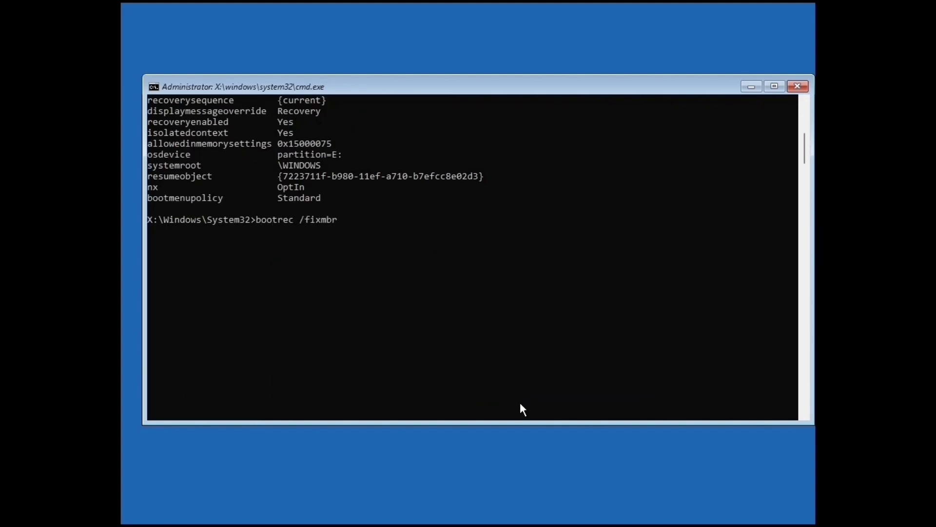
key("Return")
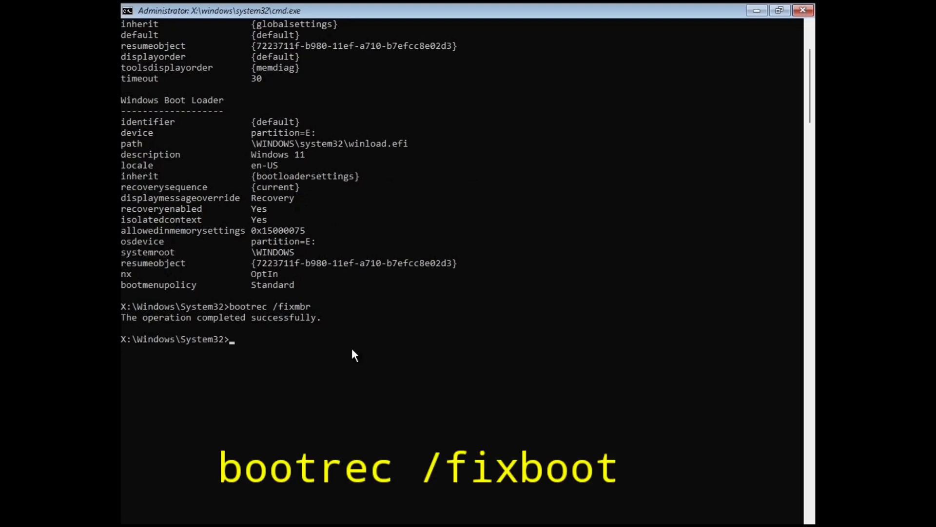
type("bootrec /fixboot")
key("Return")
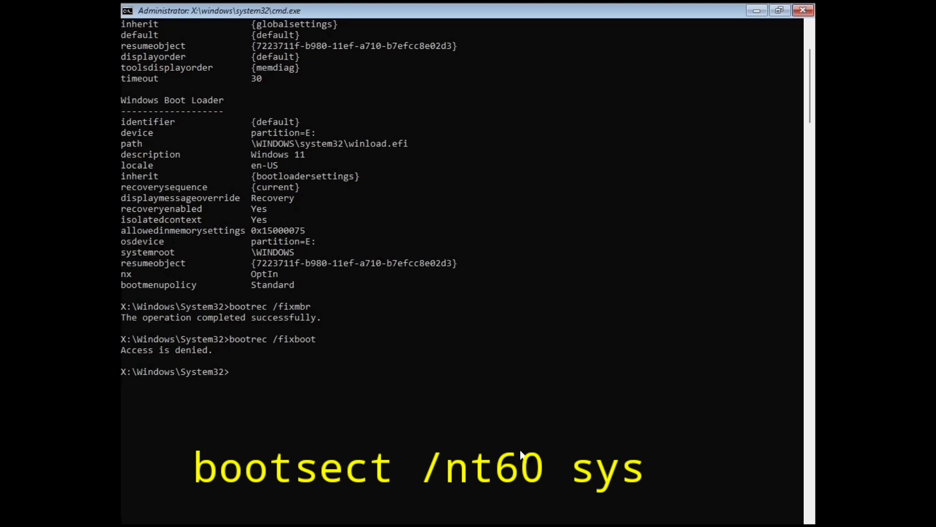
type("bootsect /nt60 sys")
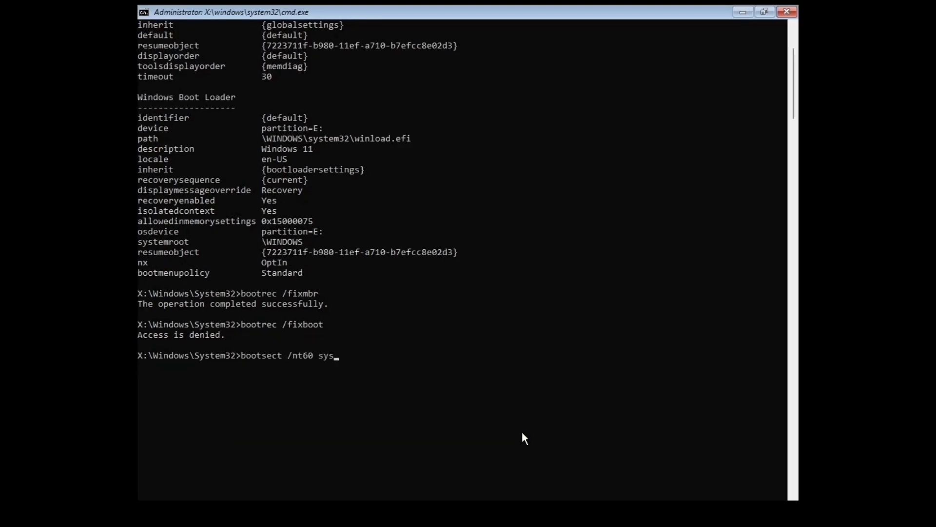
key("Return")
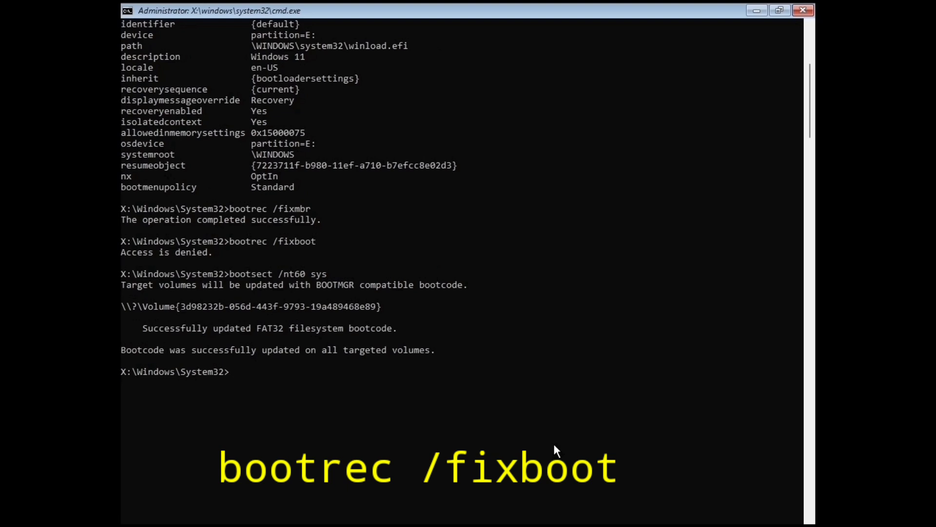
Rerun bootrec /fixboot, then rebuild the boot configuration data with bootrec /rebuildbcd.
type("bootrec /fixboot")
key("Return")
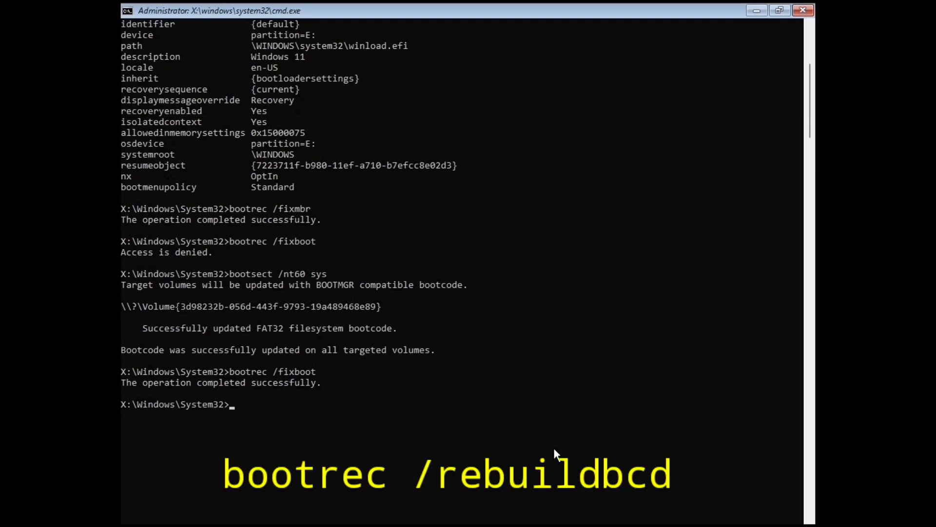
type("bootrec /rebuildbcd")
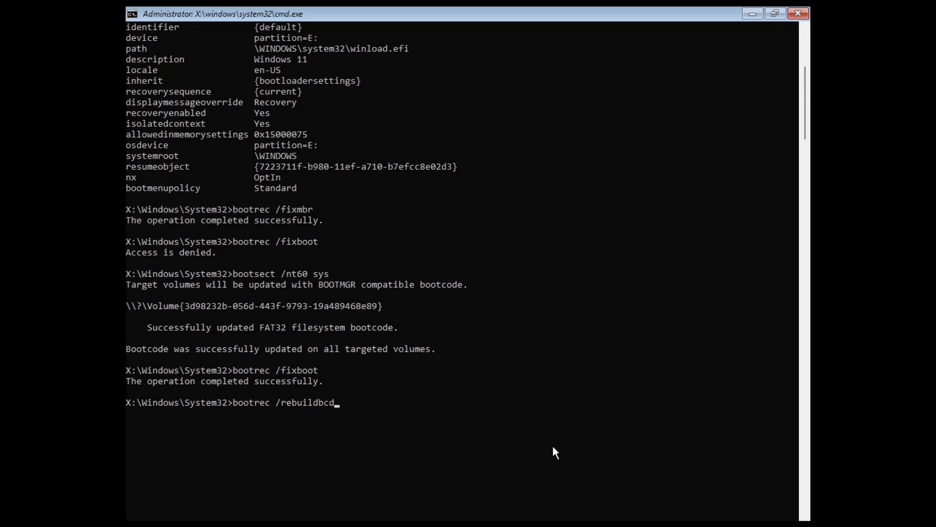
key("Return")
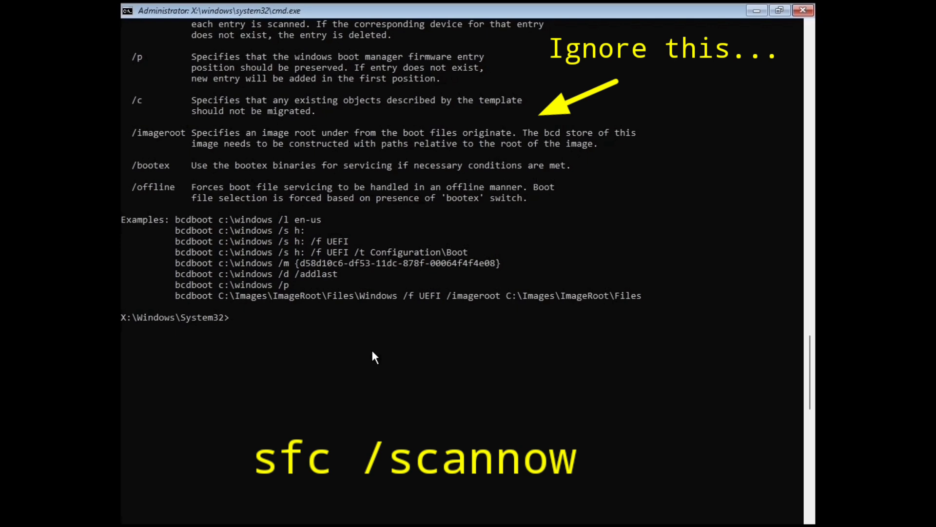
Run sfc /scannow to repair corrupt system files.
type("sfc /scannow")
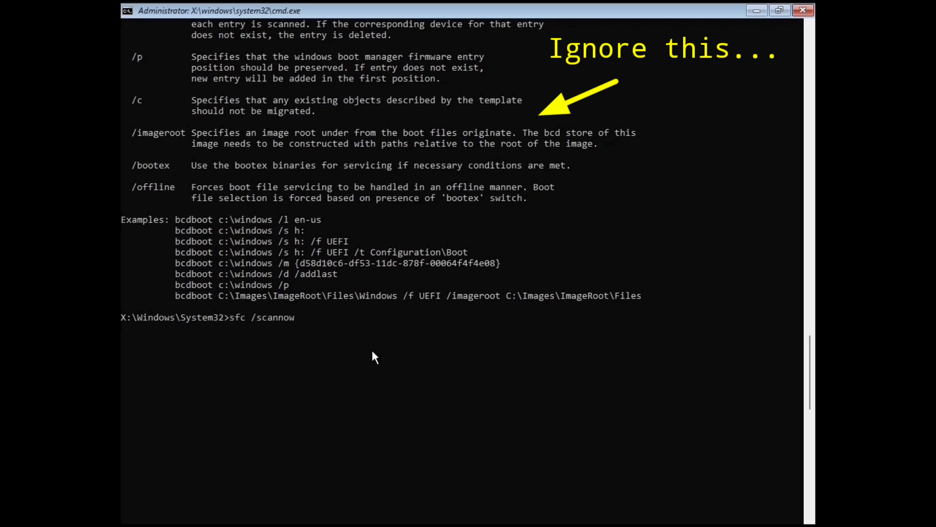
key("Return")
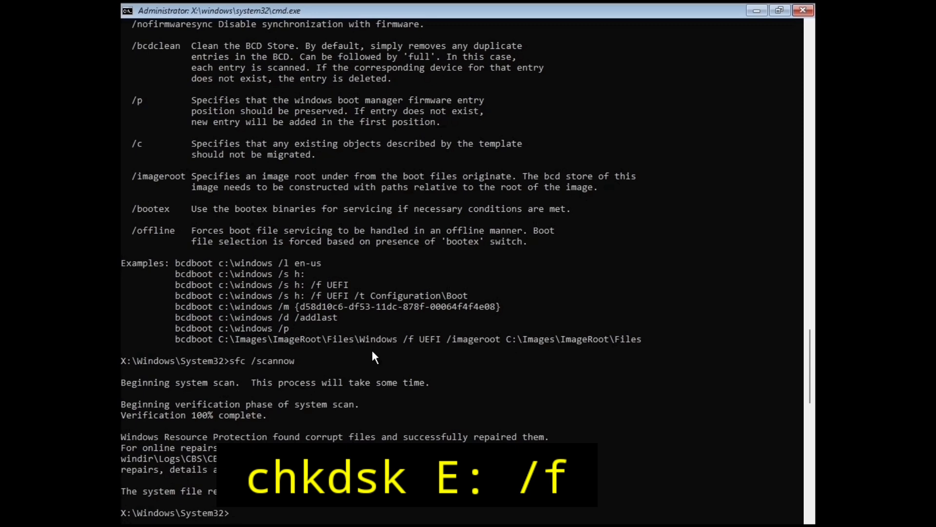
scroll(372, 356, "down", 5)
Check drive E: with chkdsk E: /f, which finds no file system problems.
type("chkdsk E: /f")
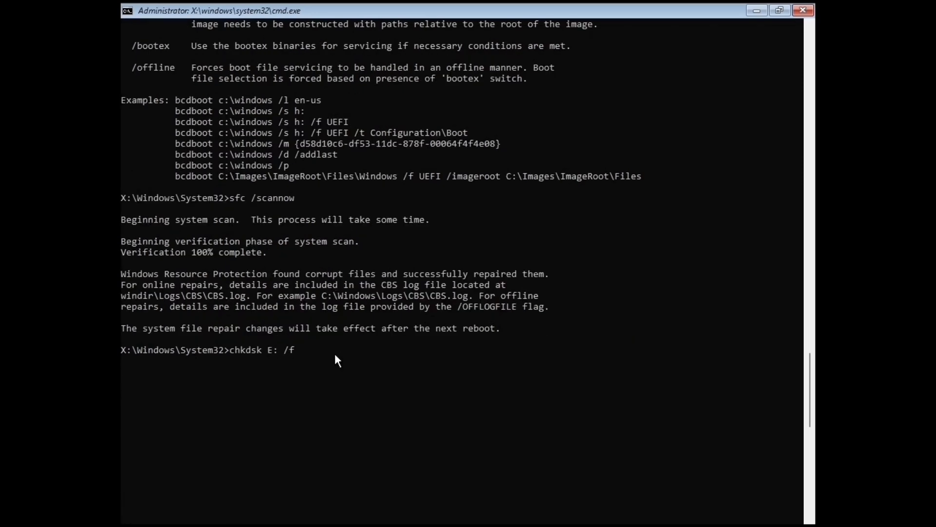
key("Return")
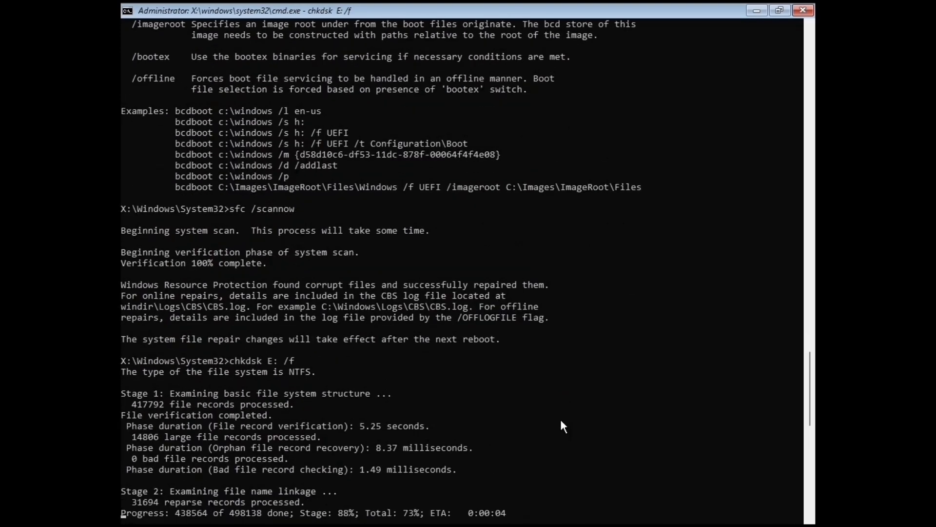
scroll(511, 352, "down", 6)
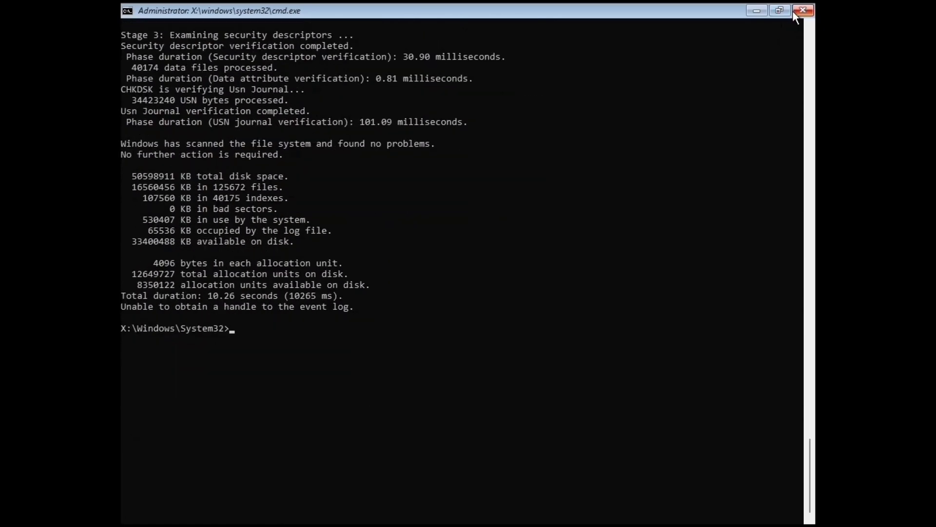
Close cmd, view Uninstall latest quality update without uninstalling, then back out to Advanced options.
left_click(796, 11)
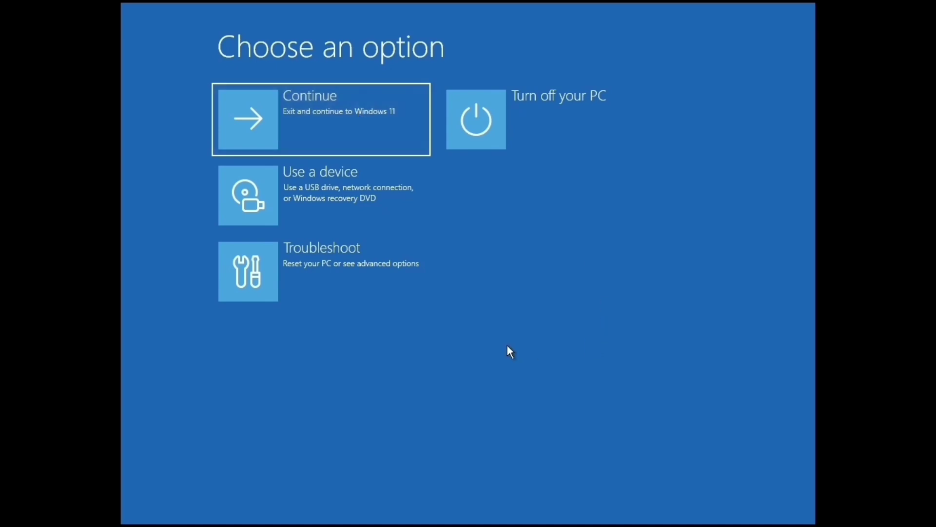
left_click(380, 284)
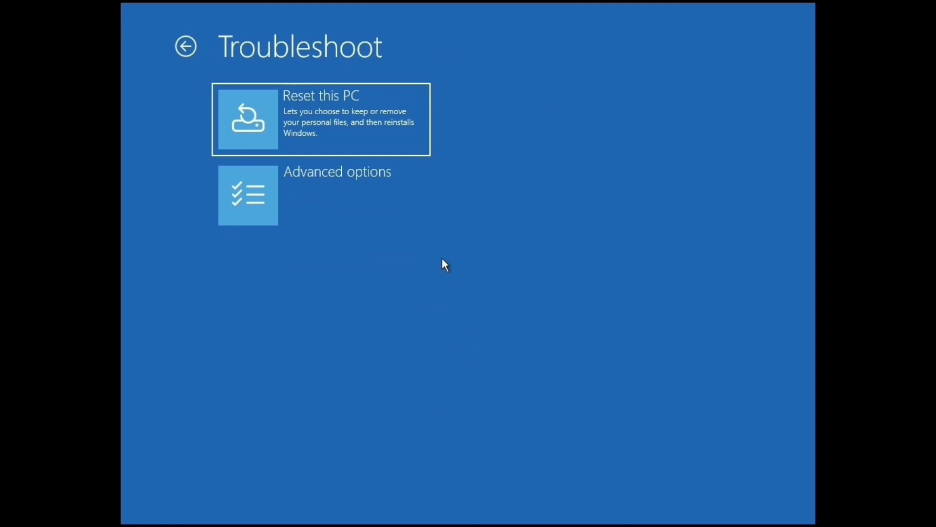
left_click(390, 202)
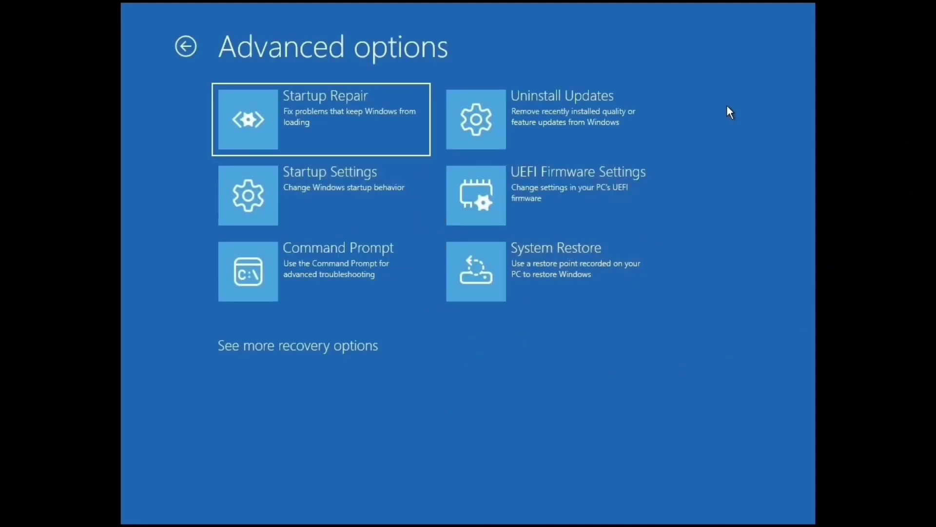
left_click(606, 113)
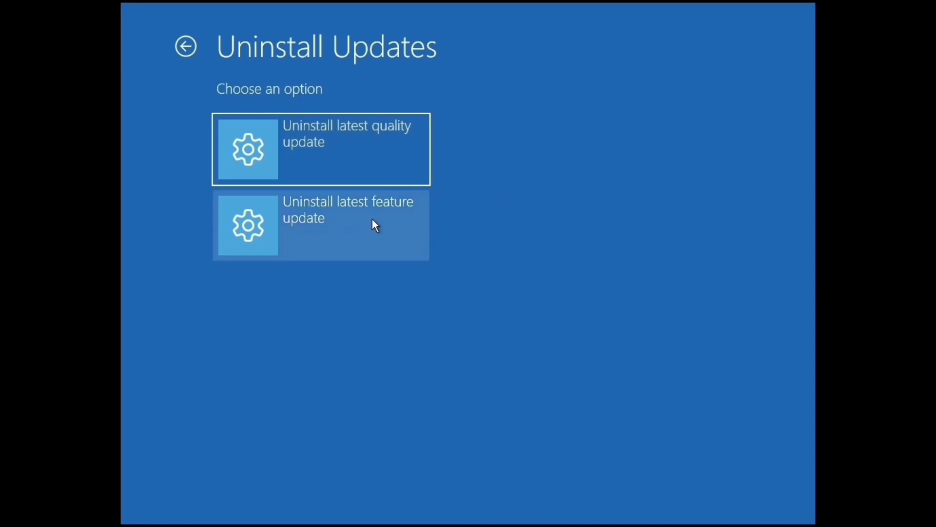
left_click(370, 155)
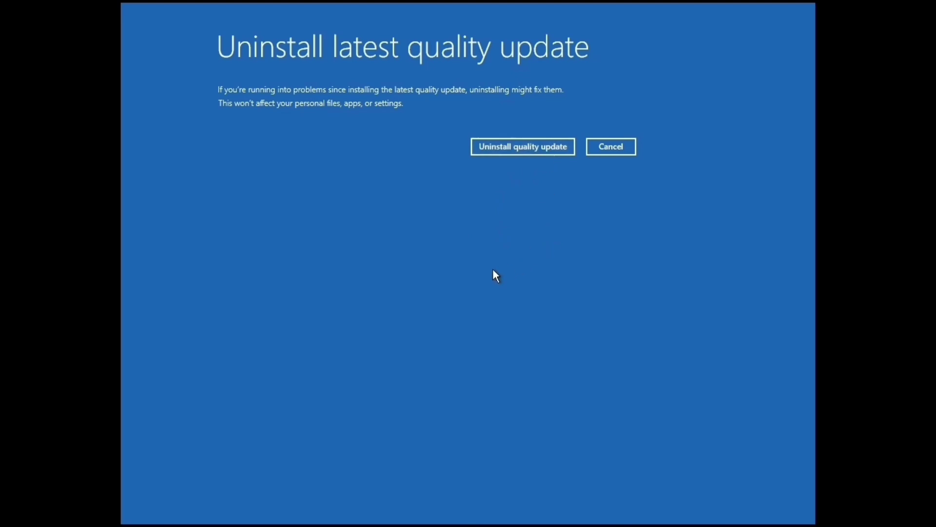
key("Escape")
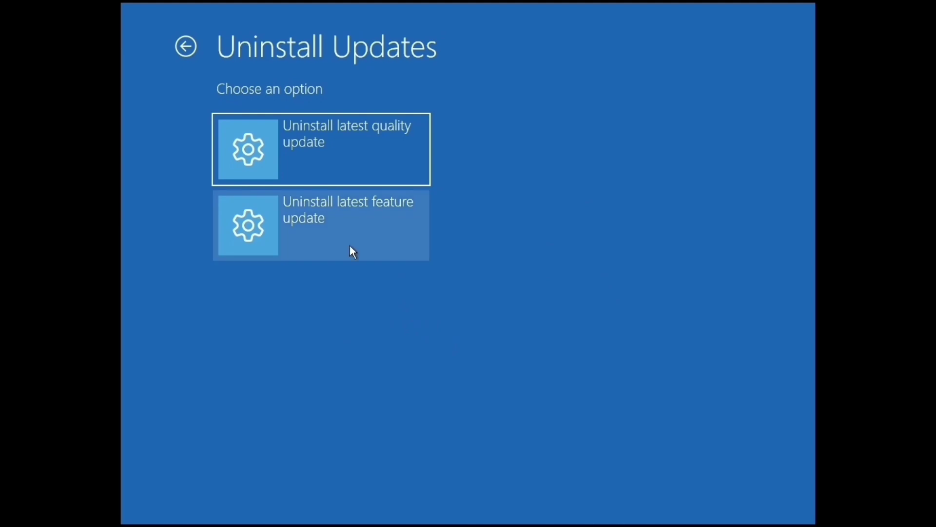
key("Escape")
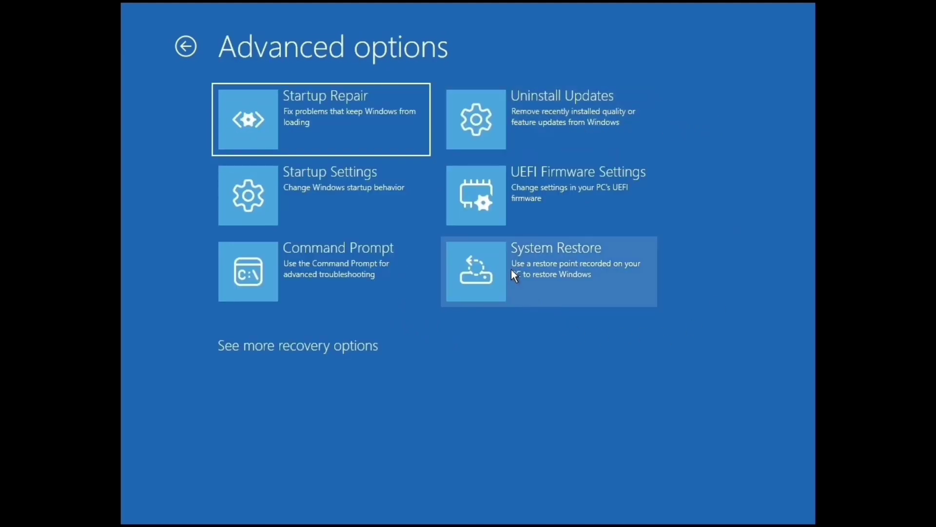
Launch System Restore and select the 2/10/2025 Driver Update restore point.
left_click(574, 254)
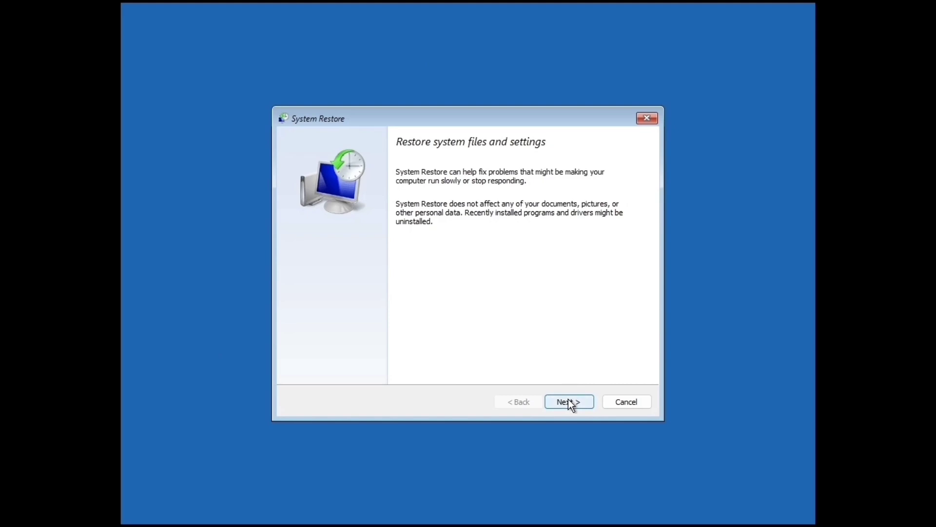
left_click(571, 403)
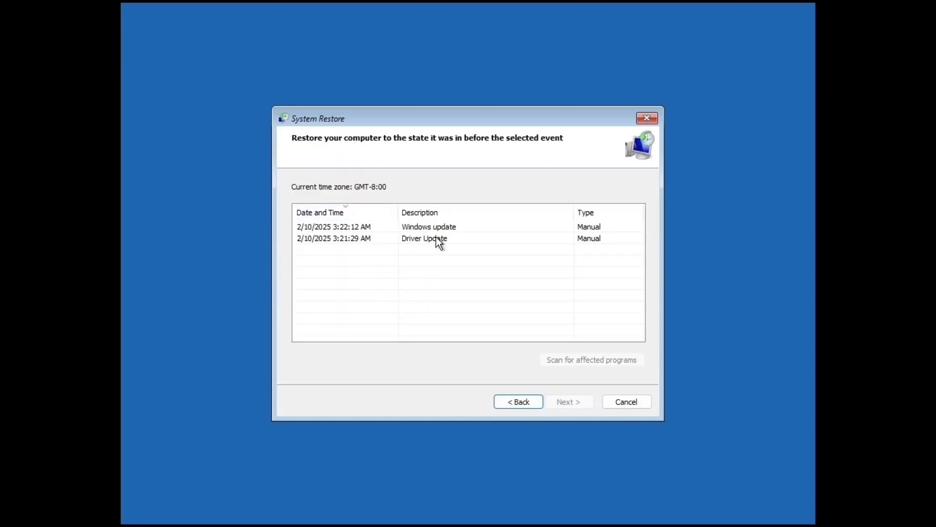
left_click(311, 238)
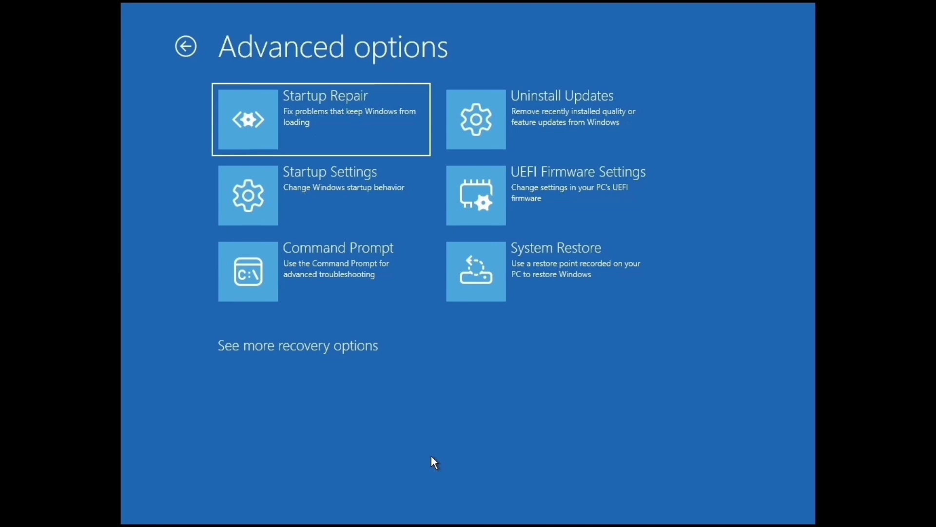
Restart through Startup Settings and choose option 4 to enable Safe Mode.
left_click(361, 196)
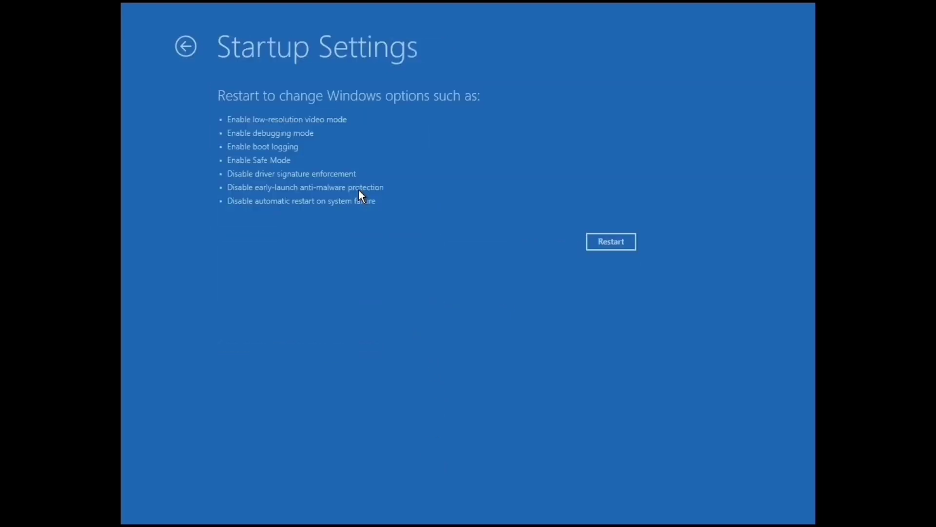
left_click(616, 242)
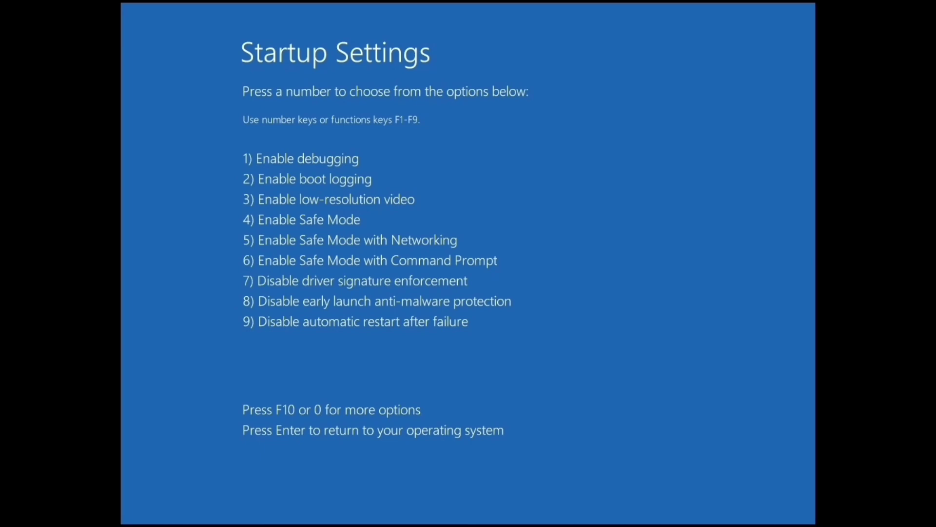
key("4")
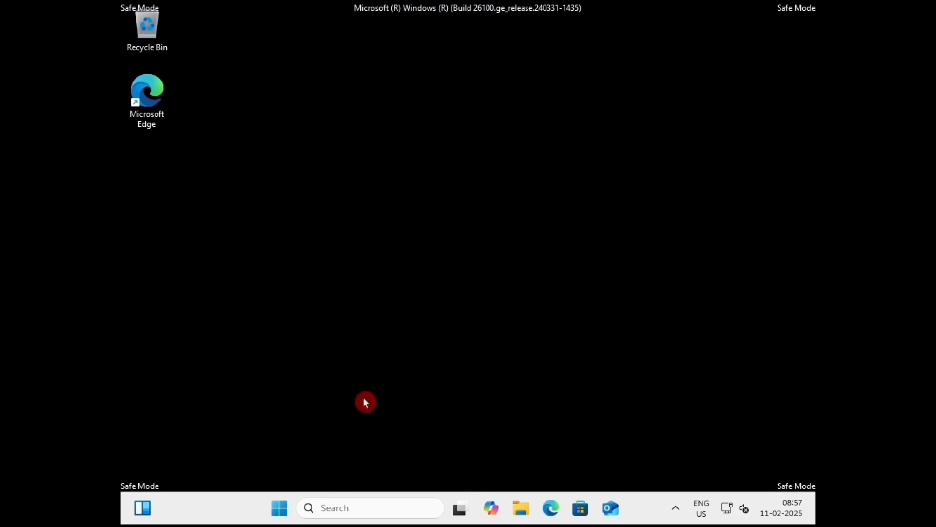
Auto-search for a VMware20,1 driver in Device Manager and close the already-current result.
right_click(276, 506)
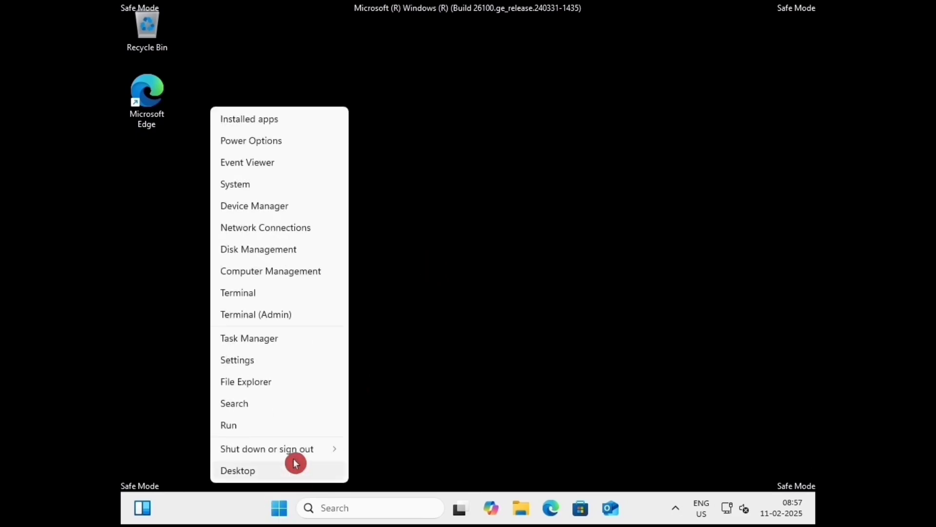
left_click(258, 206)
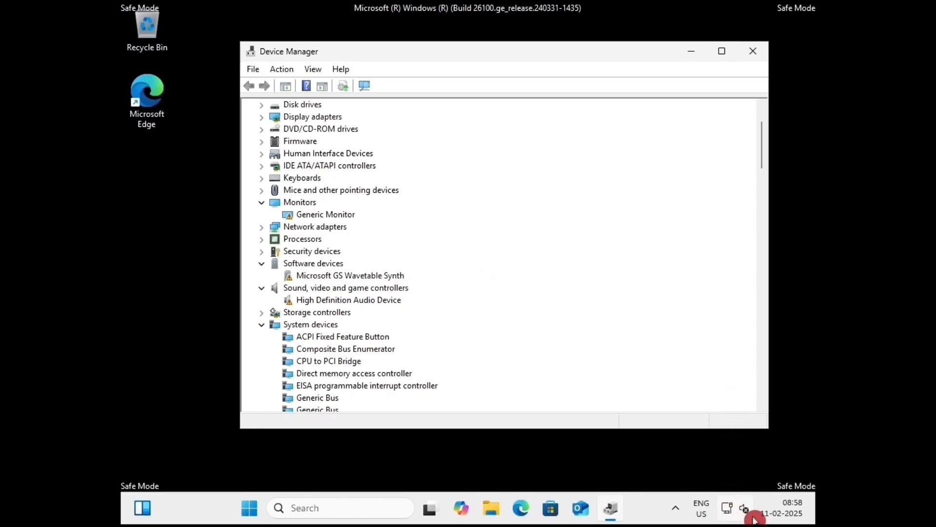
scroll(493, 171, "up", 2)
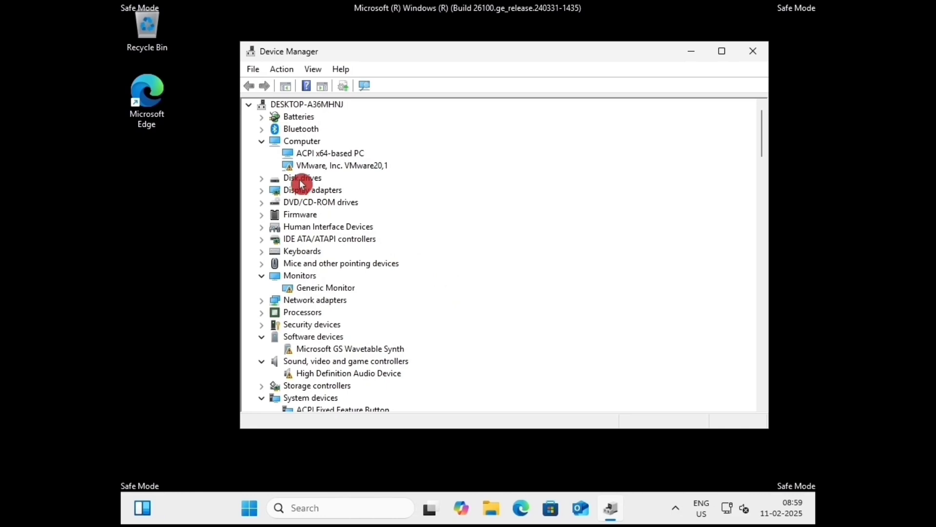
left_click(330, 170)
right_click(330, 172)
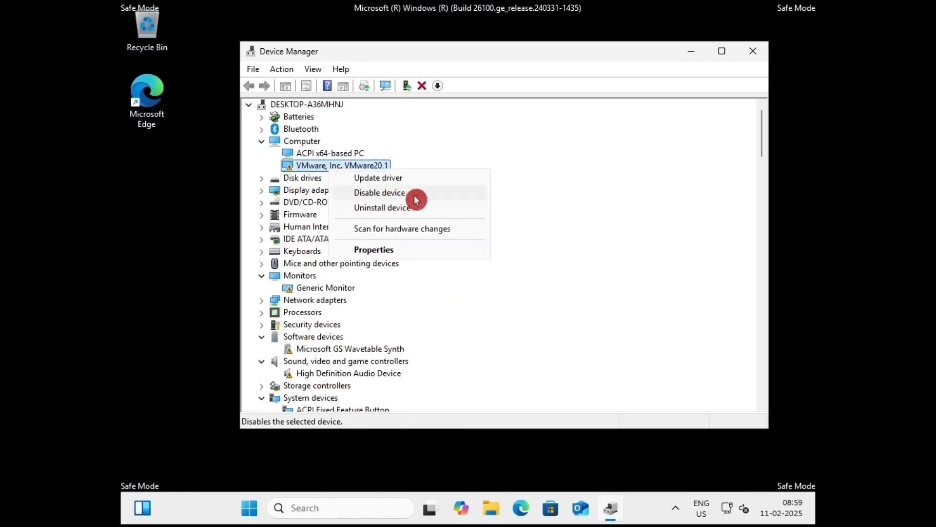
left_click(453, 179)
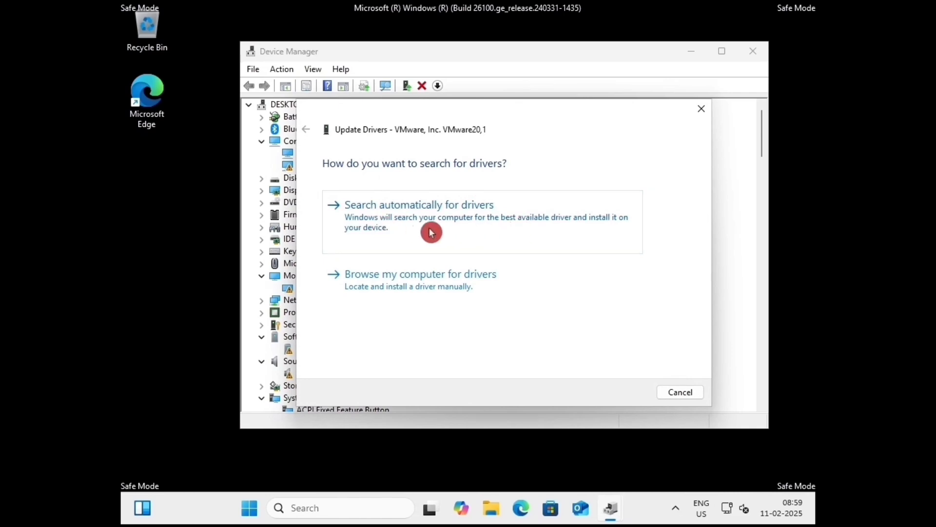
left_click(504, 233)
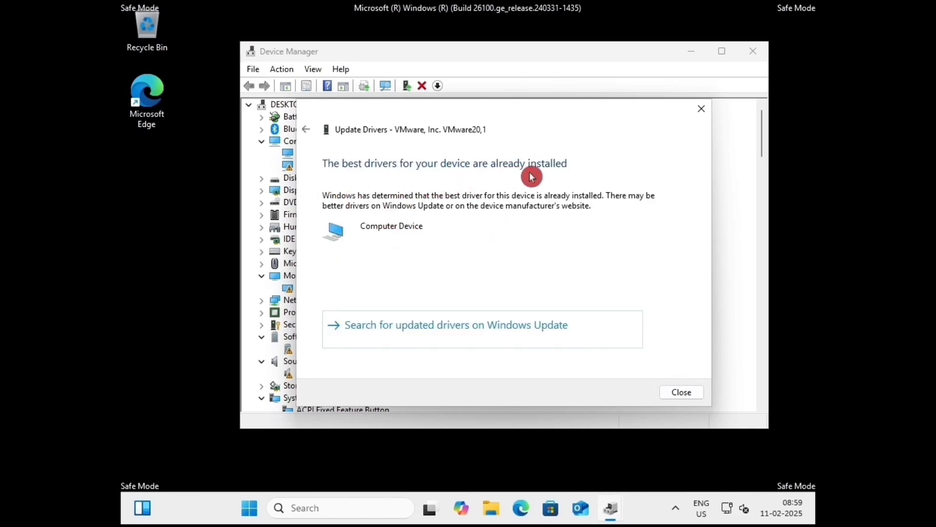
left_click(698, 117)
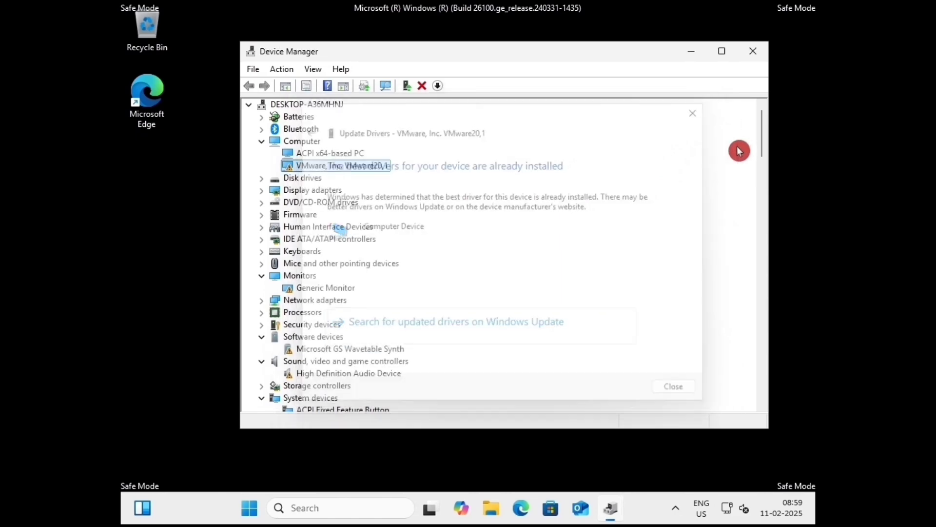
Check Windows Update in Settings, which shows 'Something went wrong', then return to Device Manager.
left_click(686, 58)
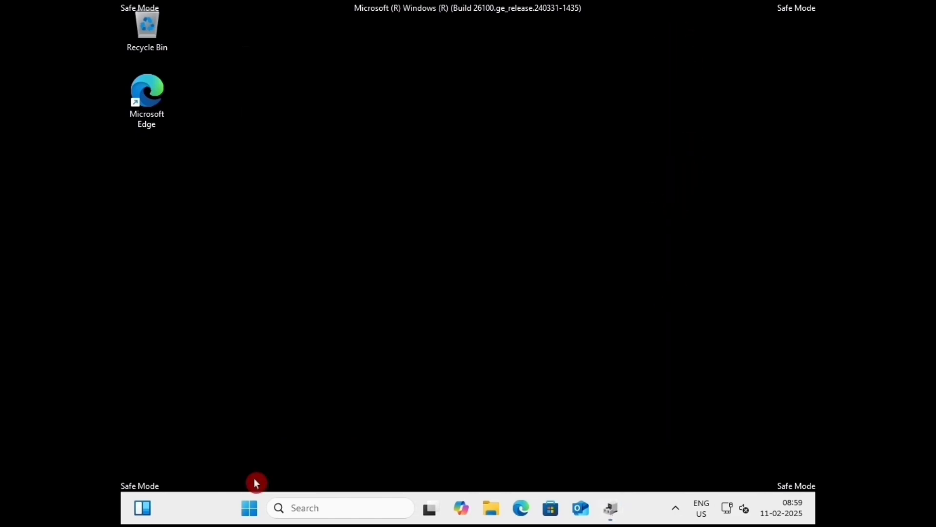
left_click(249, 509)
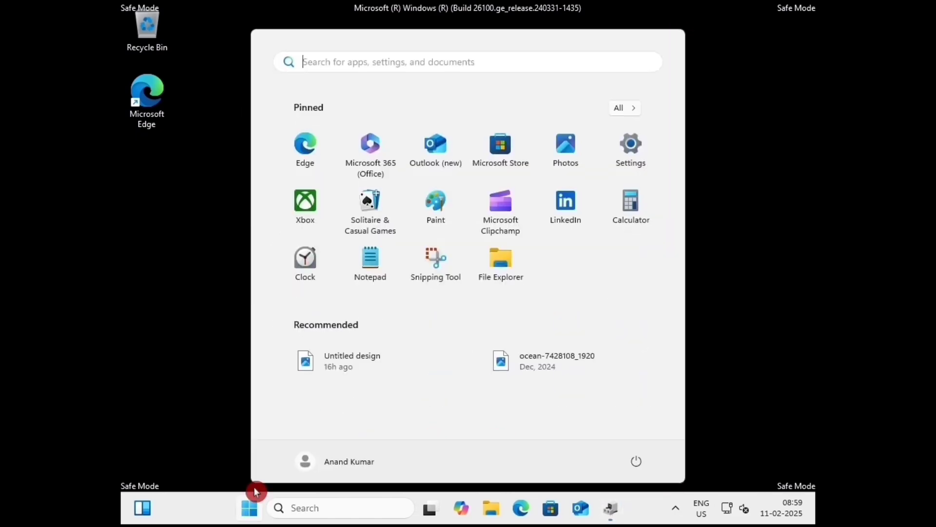
left_click(623, 147)
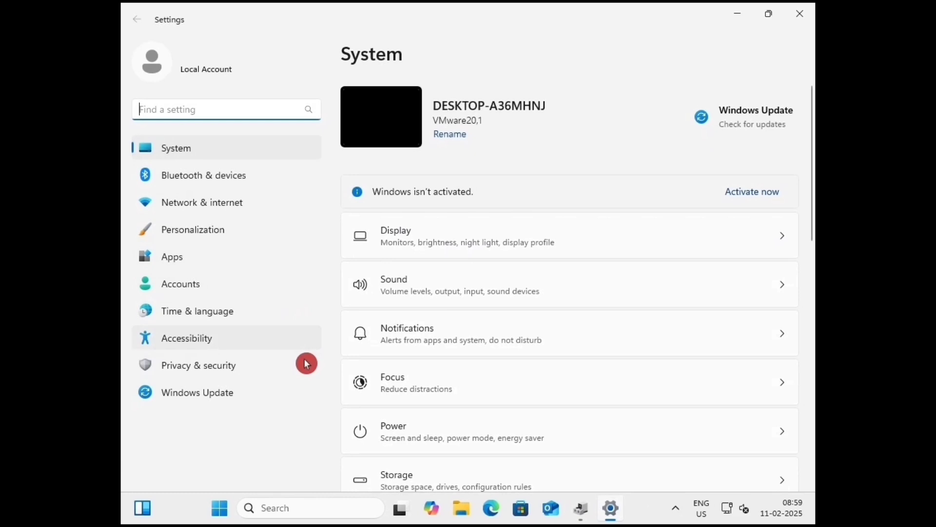
left_click(232, 399)
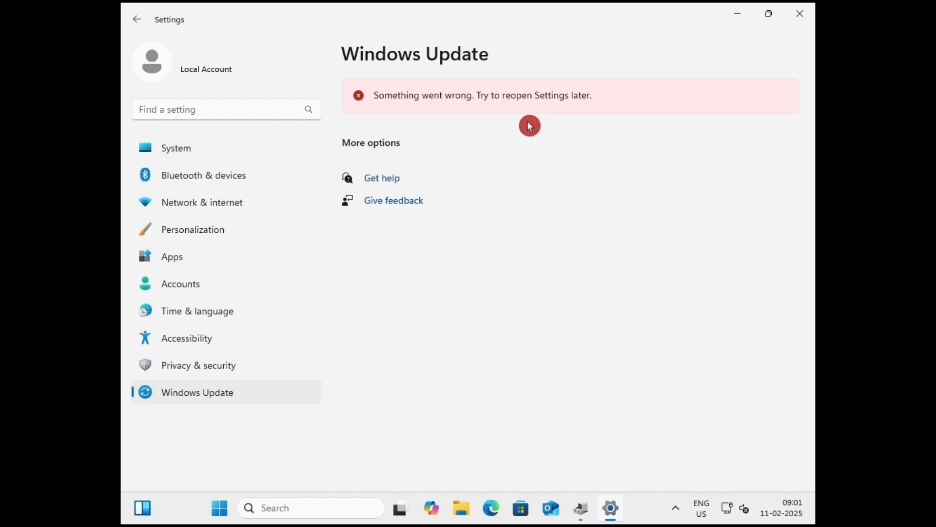
key("alt+F4")
left_click(612, 509)
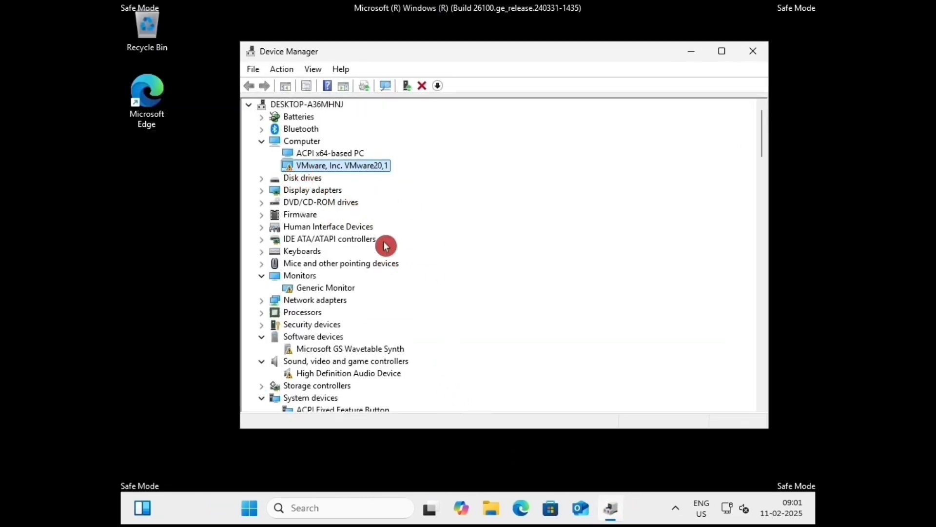
Review the Update/Disable/Uninstall driver actions for the VMware device under Computer, then scroll the device list.
right_click(346, 170)
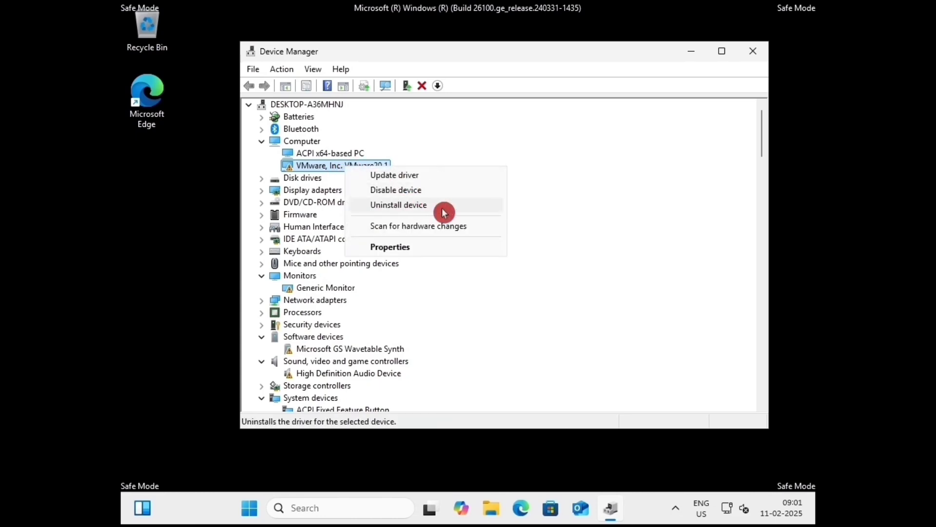
scroll(482, 277, "down", 3)
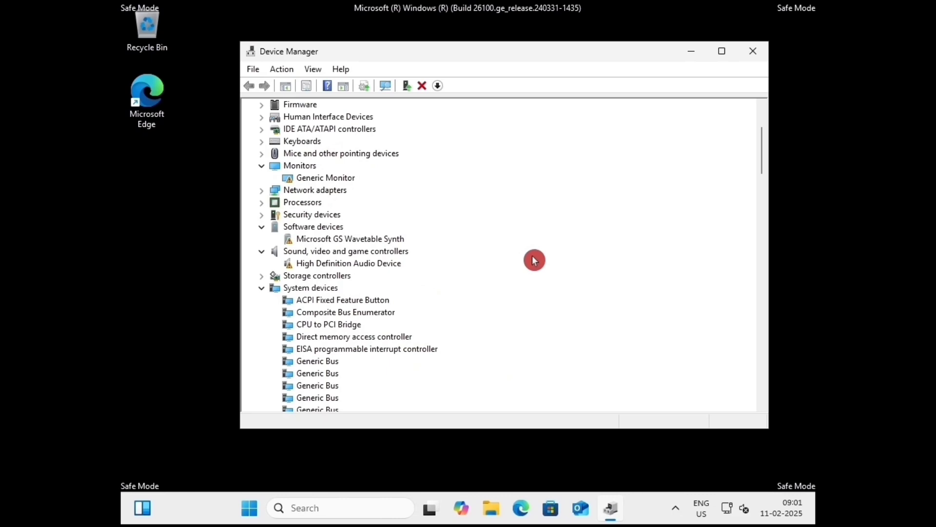
key("alt+F4")
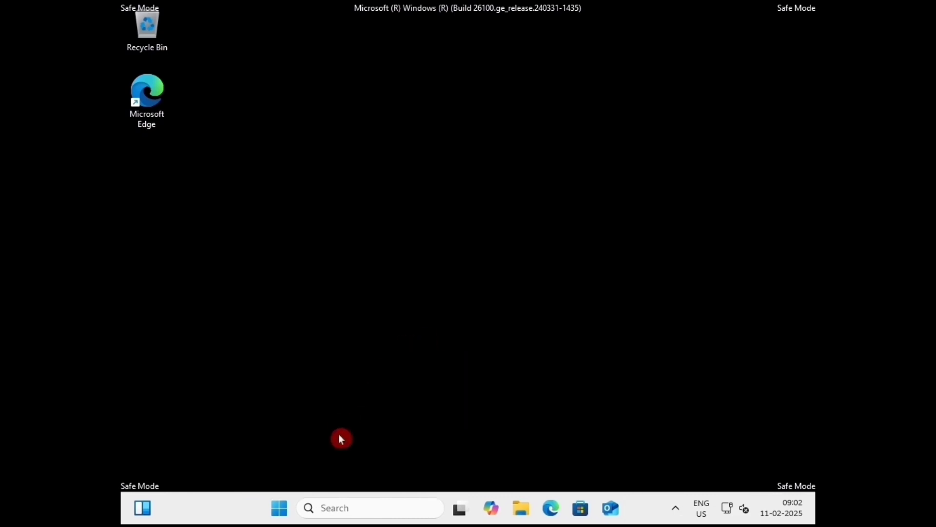
left_click(366, 511)
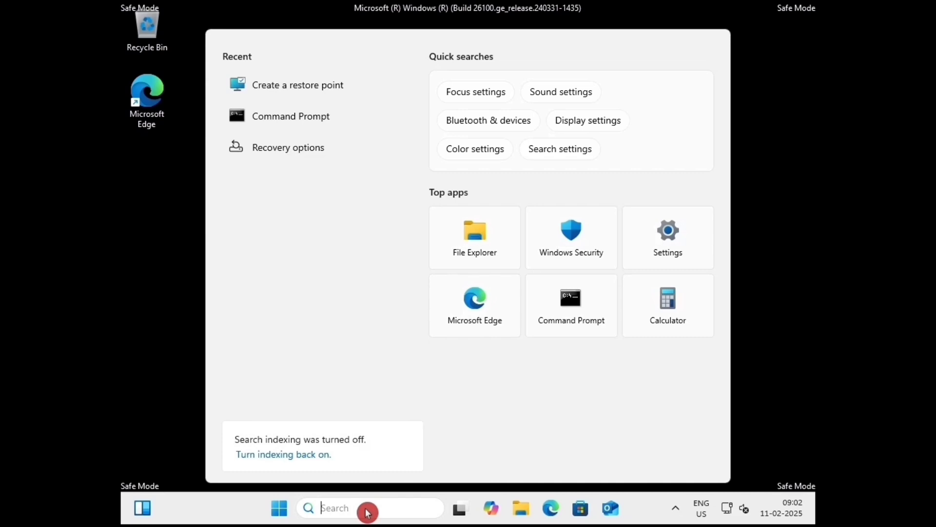
type("memory")
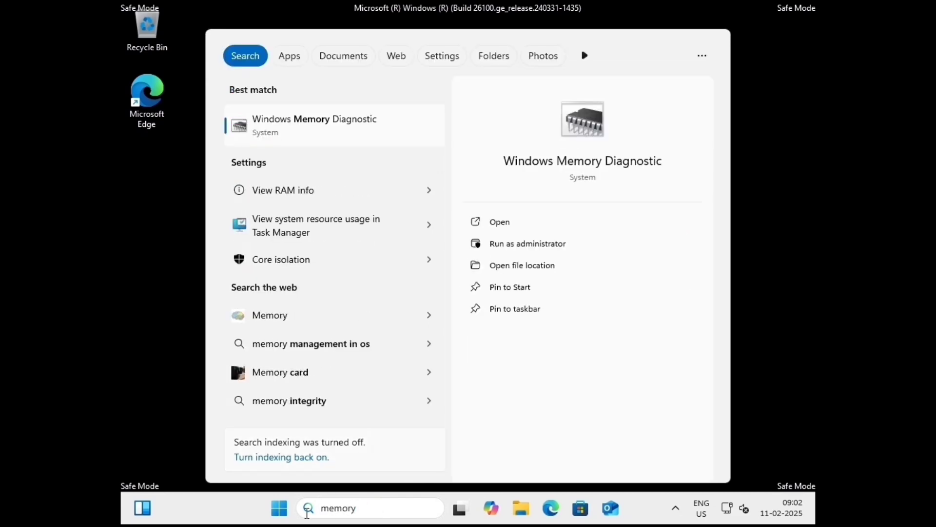
left_click(359, 127)
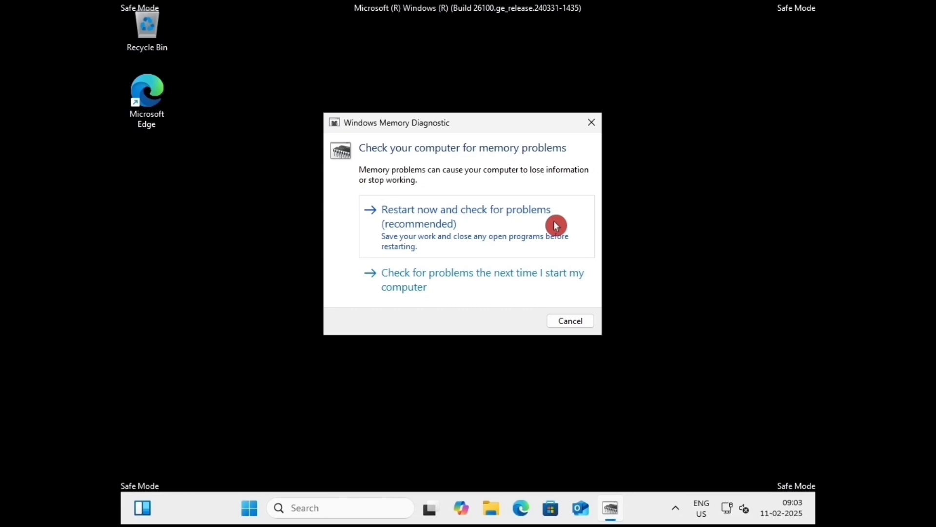
left_click(594, 123)
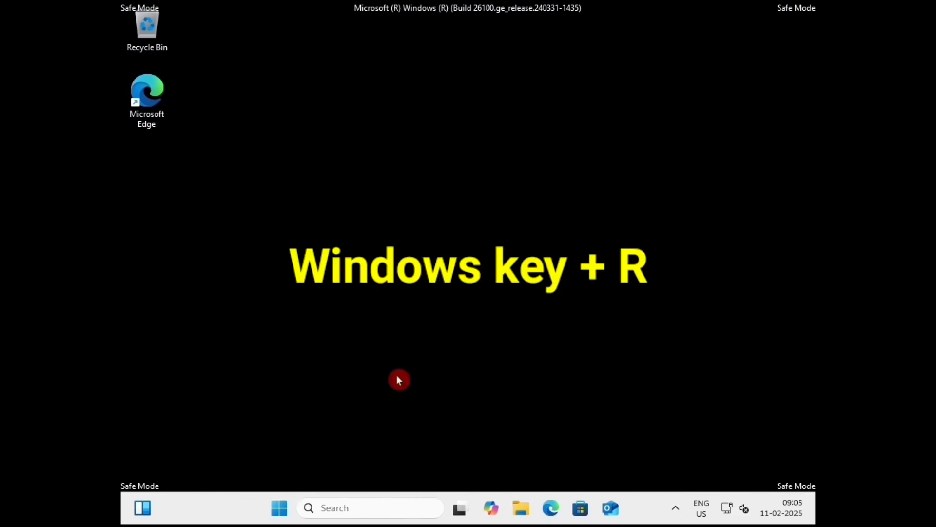
Run msdt.exe -id DeviceDiagnostic and start the hardware scan with repairs applied automatically.
key("super+r")
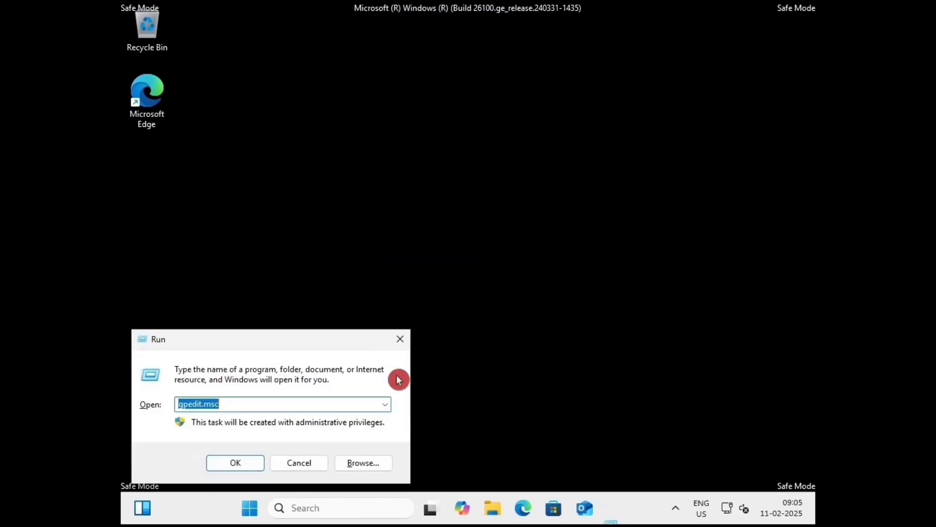
key("BackSpace")
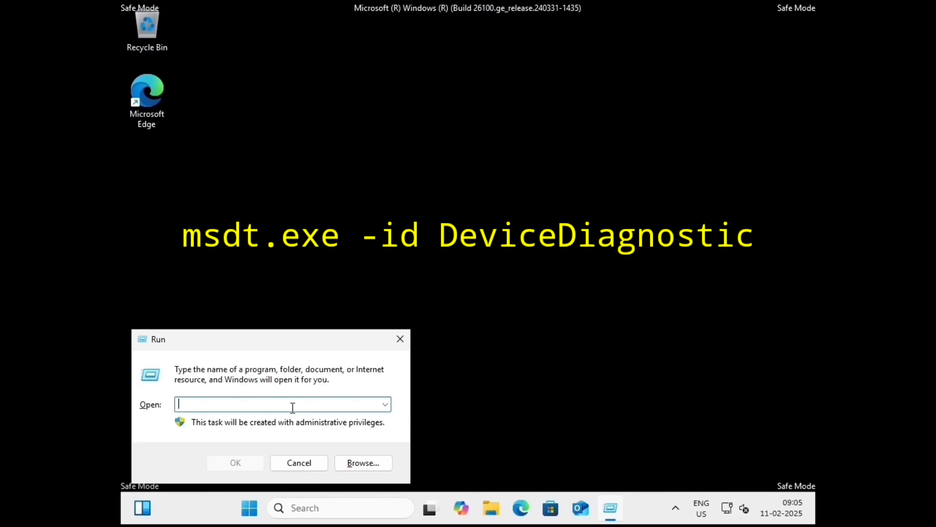
type("msdt.exe -id DeviceDiagnostic")
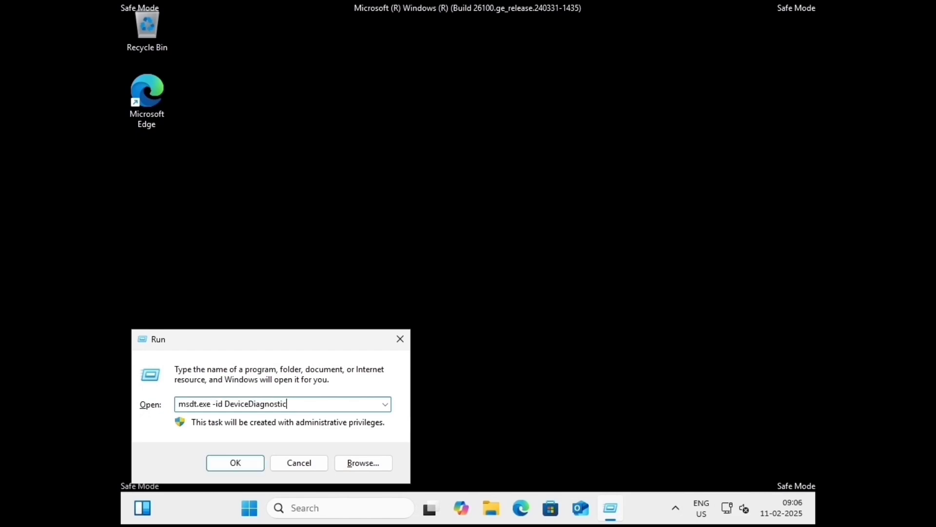
key("Return")
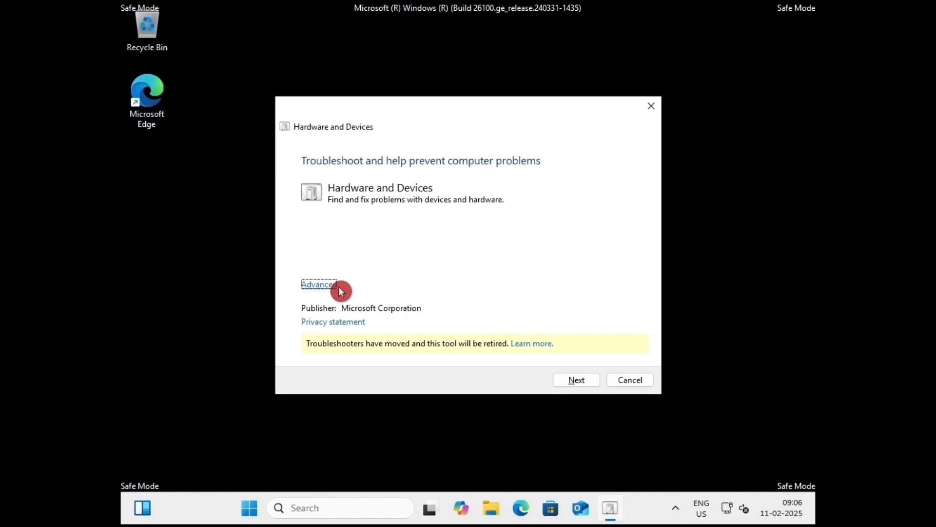
left_click(340, 288)
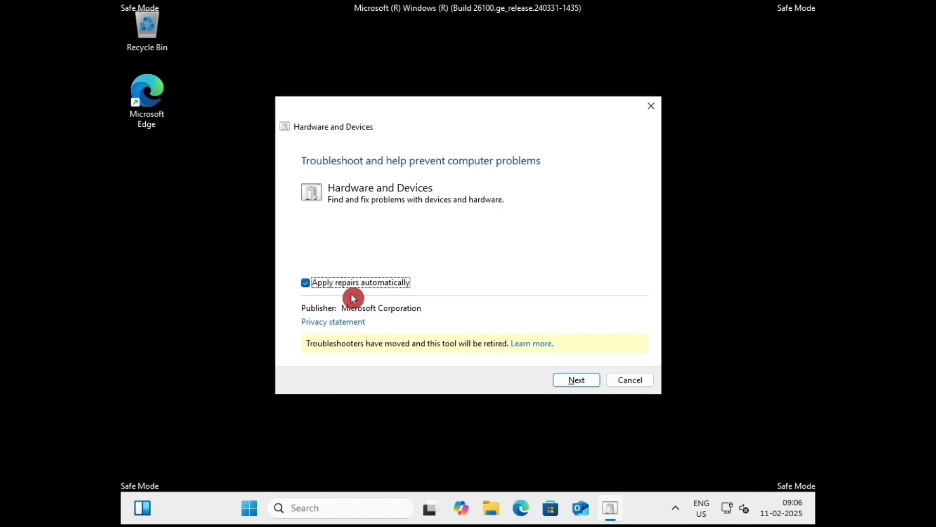
left_click(581, 381)
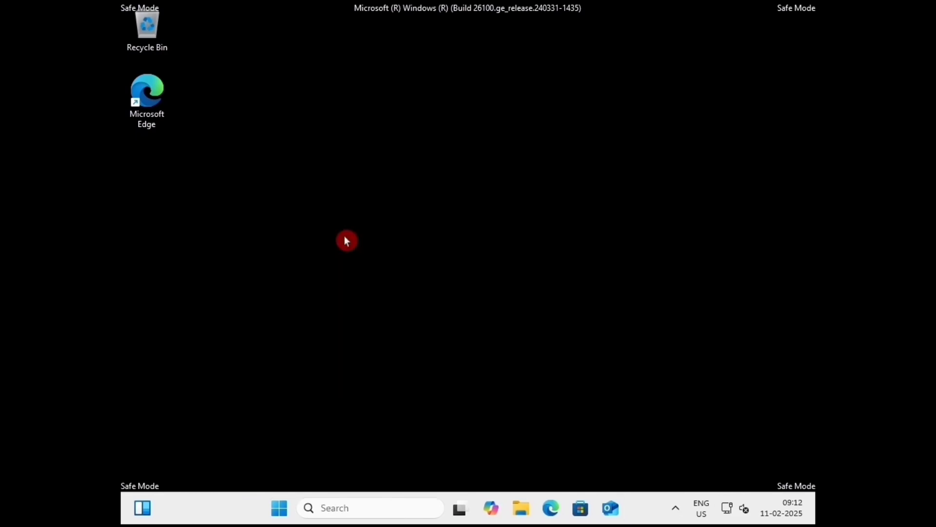
Launch Command Prompt as administrator from a cmd search.
left_click(359, 507)
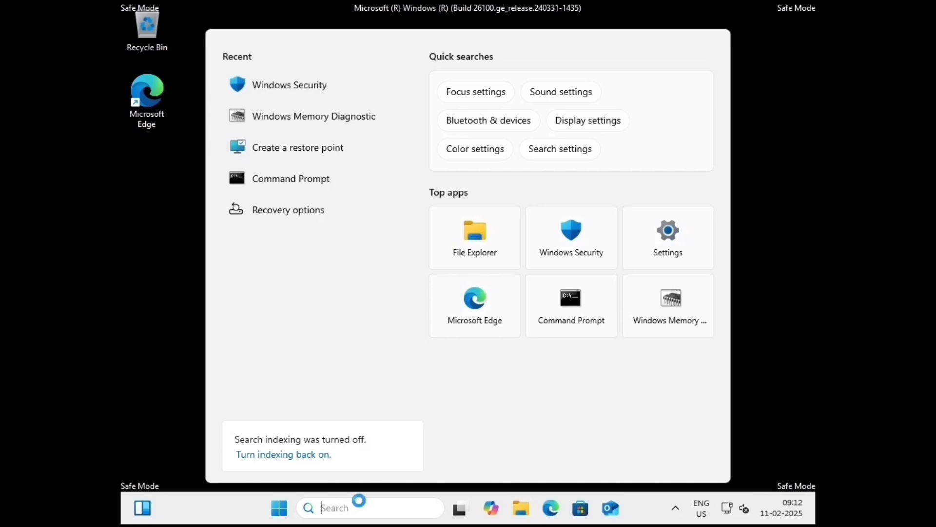
type("cmd")
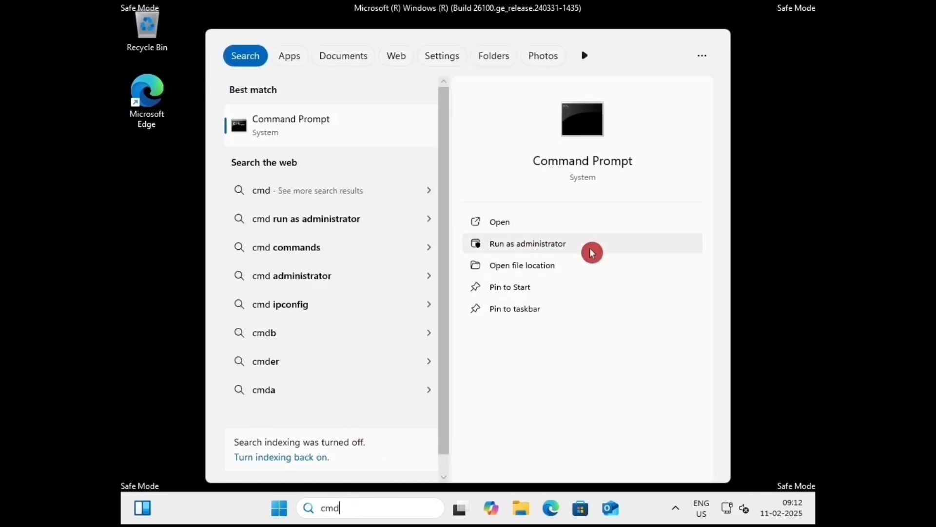
left_click(592, 252)
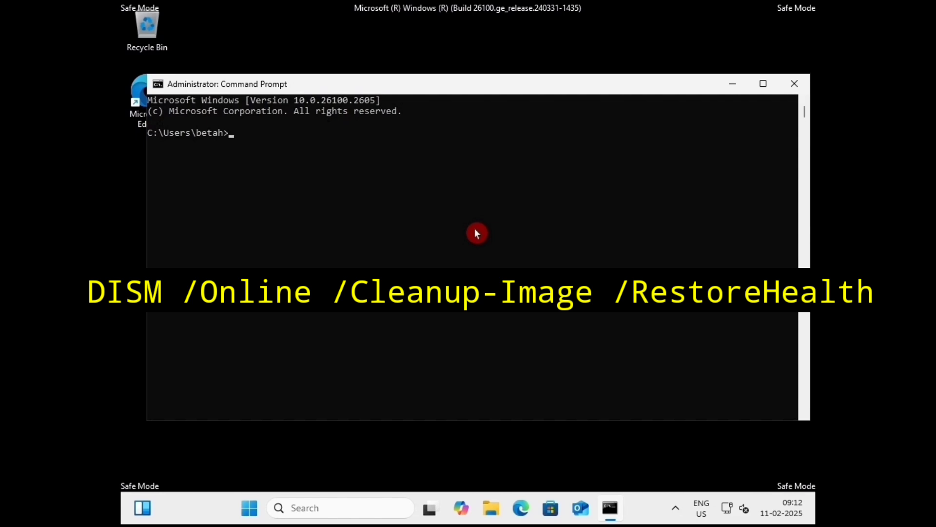
Run DISM /Online /Cleanup-Image /RestoreHealth, then sfc /scannow.
type("DISM /Online /Cleanup-Image /Restore")
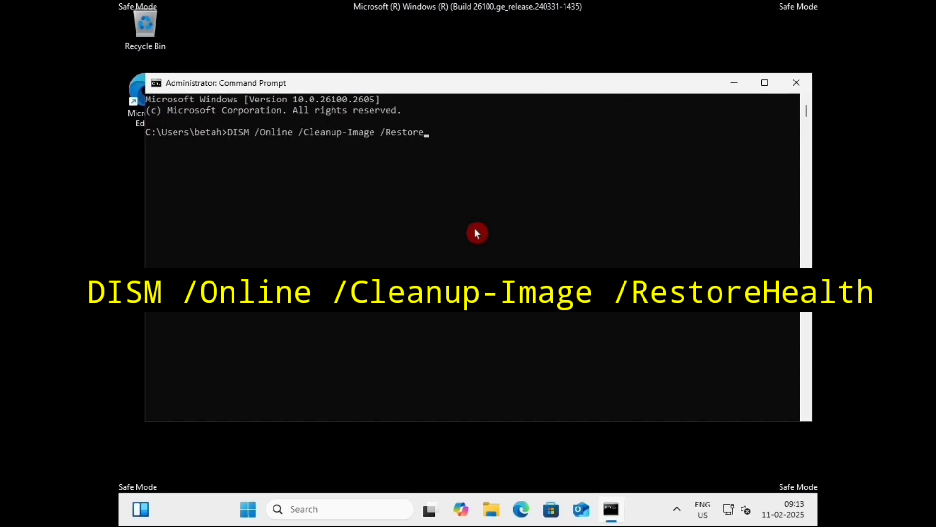
type("Health")
key("Return")
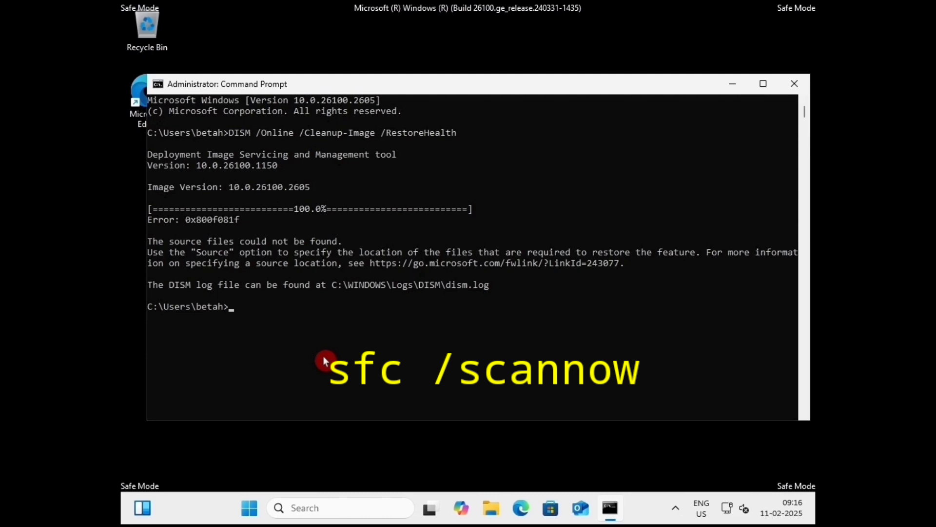
type("sfc /scannow")
key("Return")
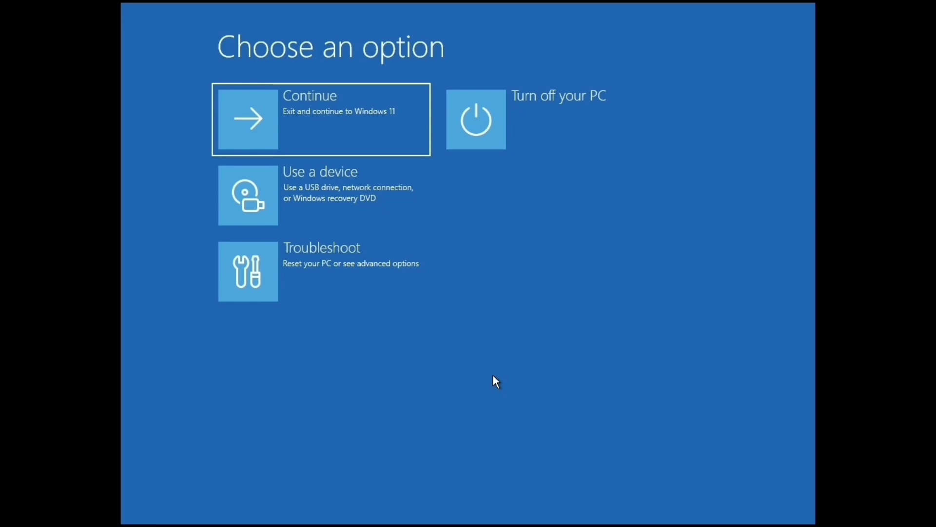
Go to Troubleshoot > Reset this PC and choose Keep my files.
left_click(350, 264)
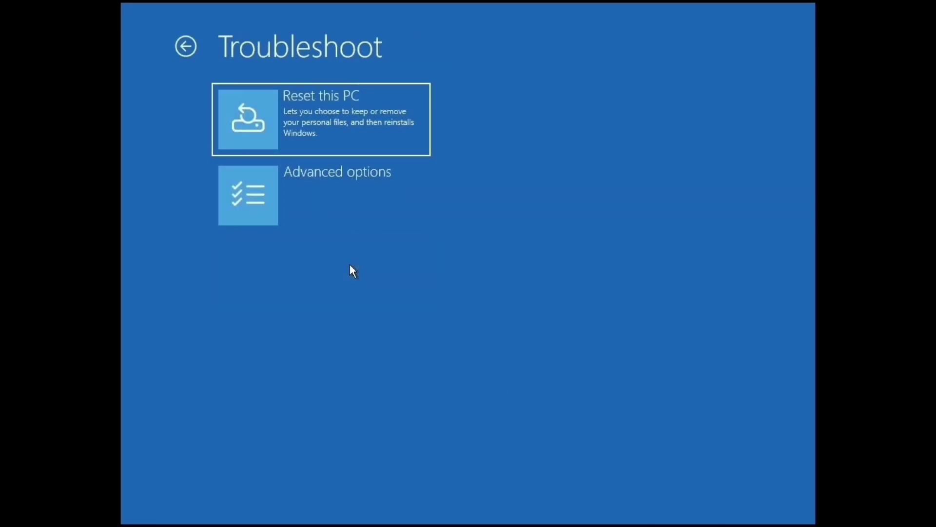
left_click(347, 112)
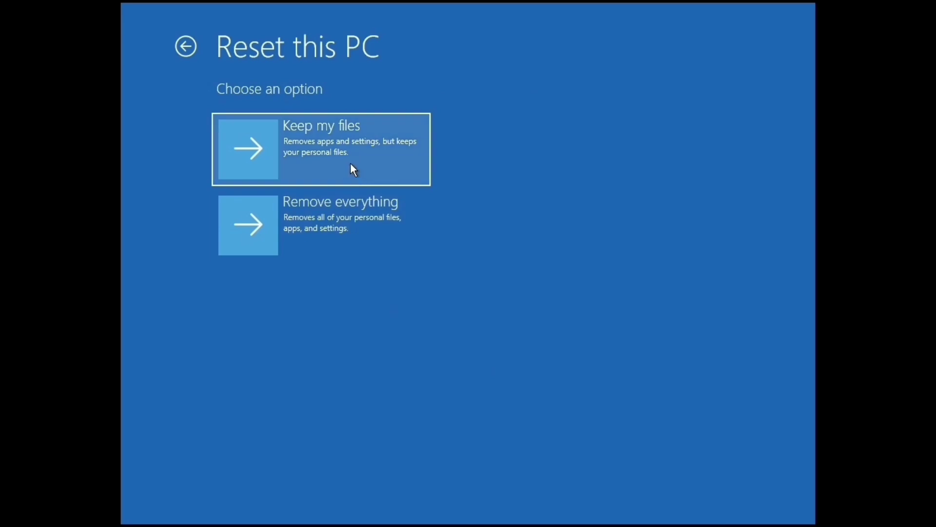
left_click(350, 162)
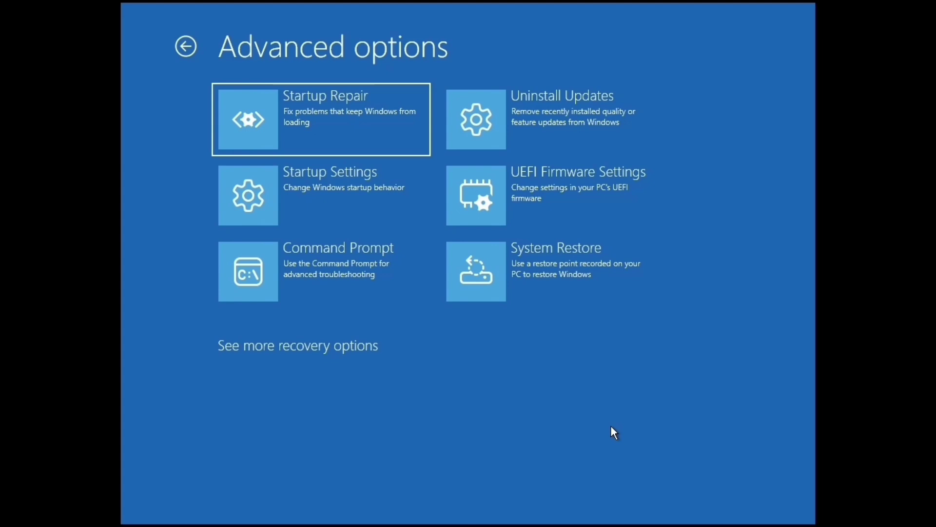
Restart through Startup Settings to reach the boot options menu.
left_click(369, 205)
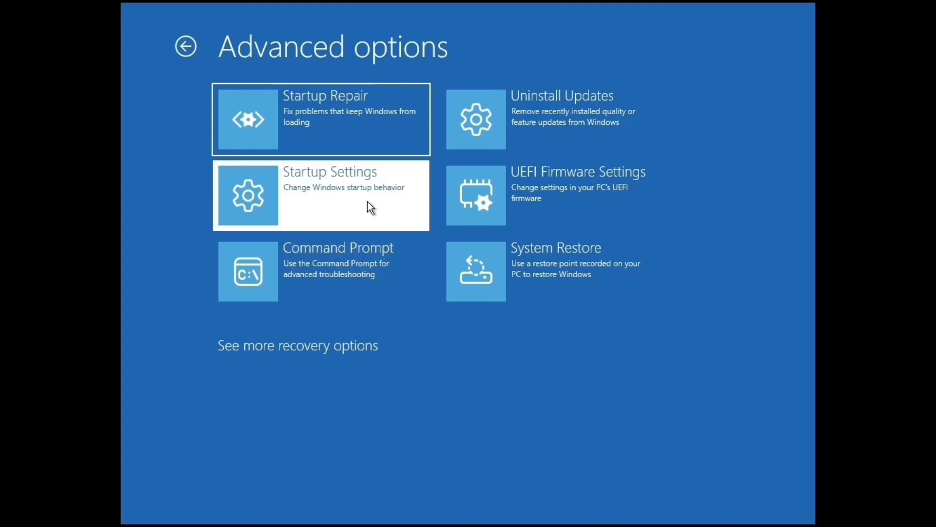
left_click(610, 242)
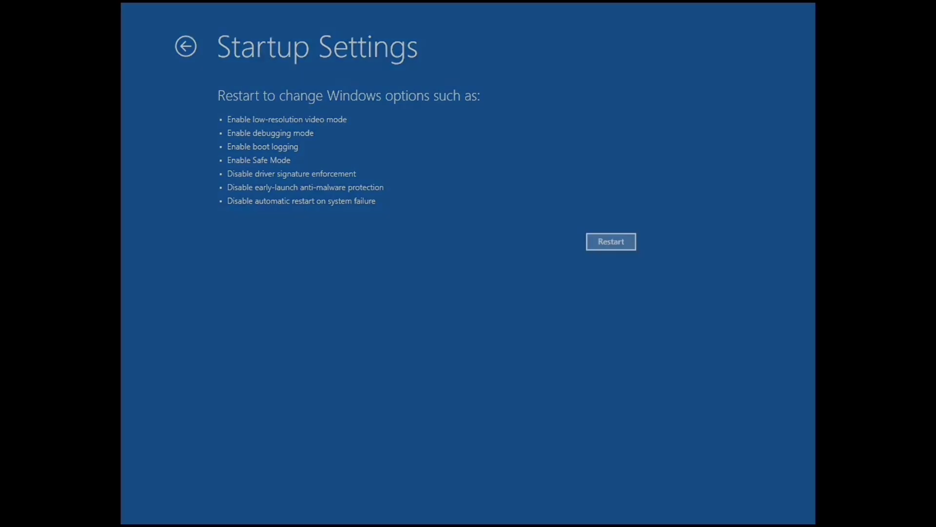